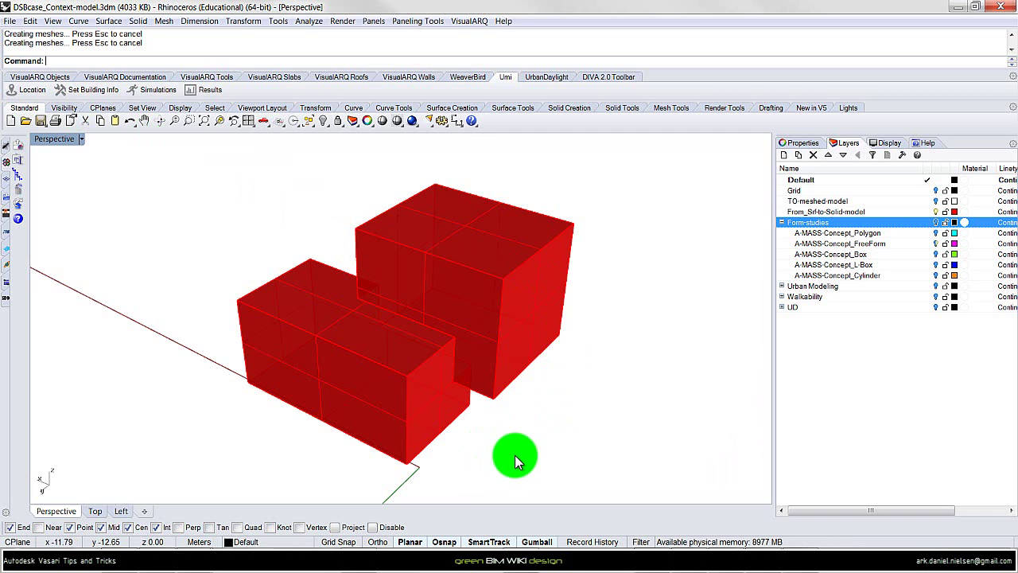
Step: Window-select all 12 surfaces of the red massing in Rhinoceros
right_drag(500, 458, 520, 448)
ctrl+shift+click(357, 336)
ctrl+shift+click(303, 291)
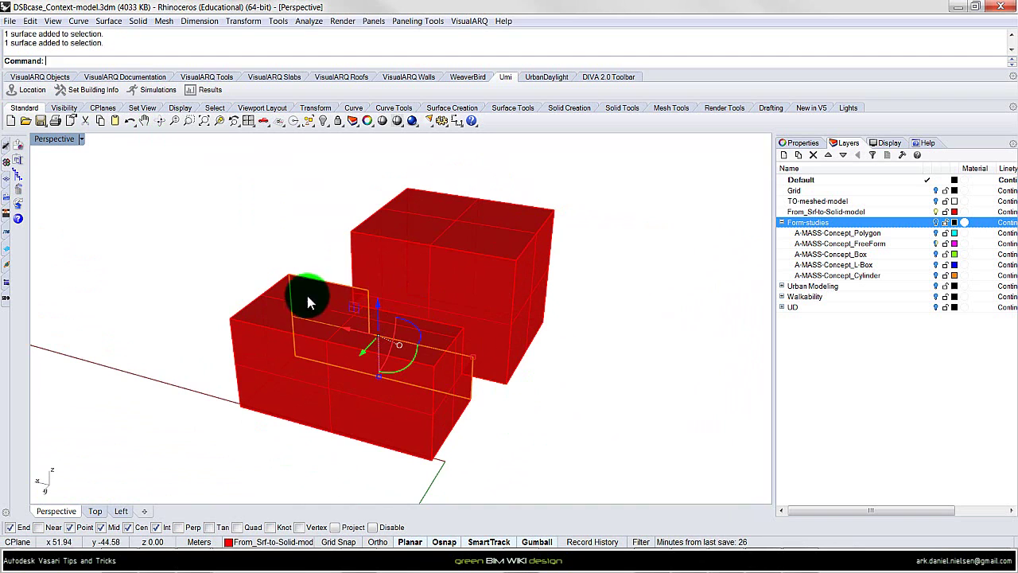
right_drag(245, 346, 576, 304)
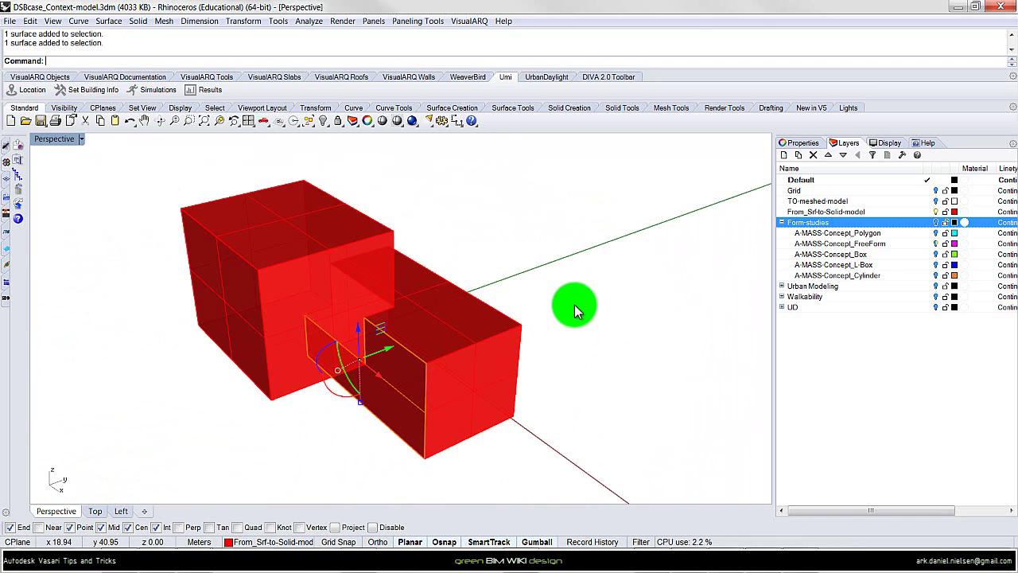
key(Escape)
right_drag(379, 421, 124, 165)
drag(124, 165, 586, 482)
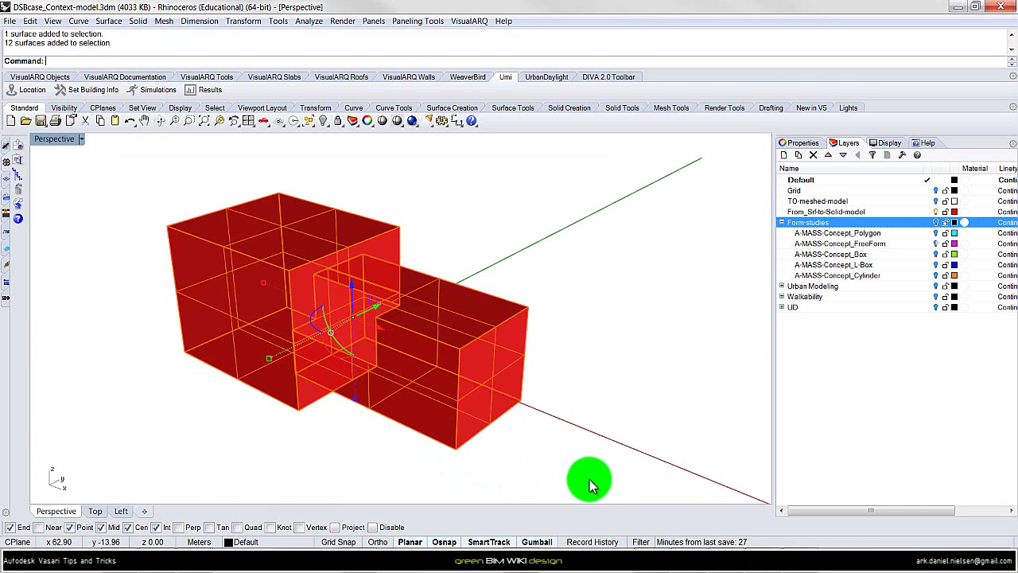
Step: Export the selected surfaces as the ACIS file Non-Closed-polysurface.sat
click(10, 20)
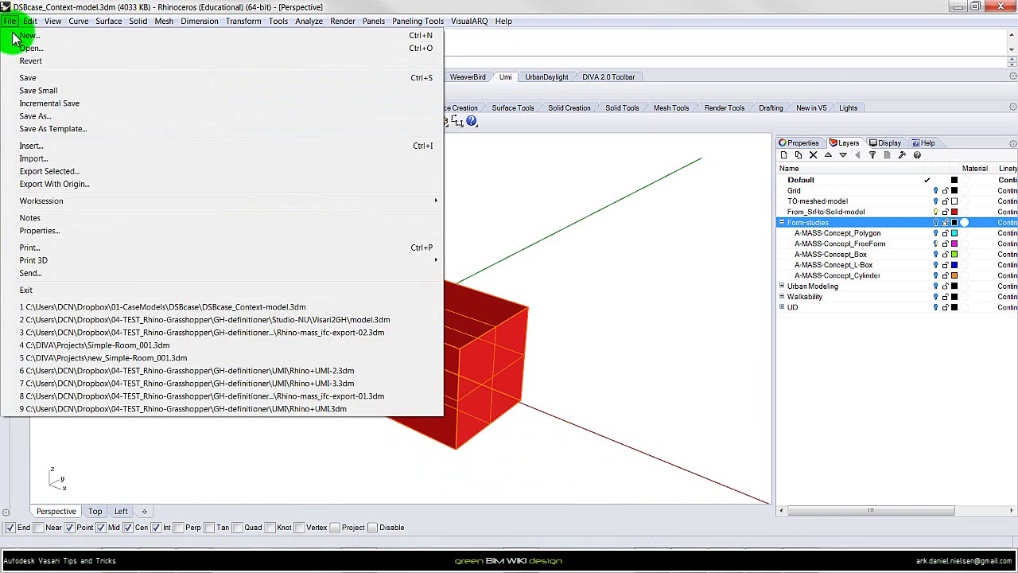
click(67, 172)
click(510, 378)
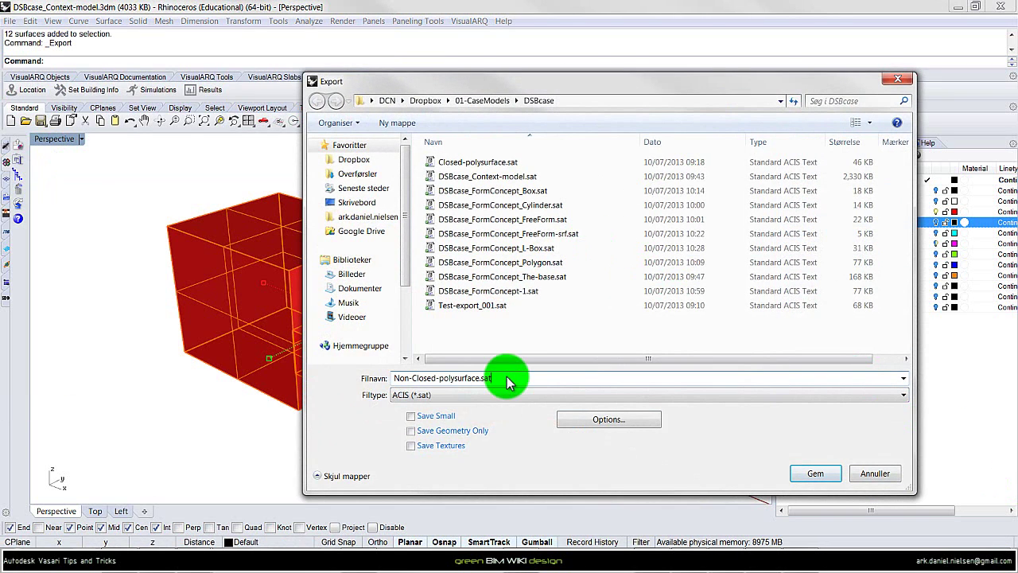
click(413, 398)
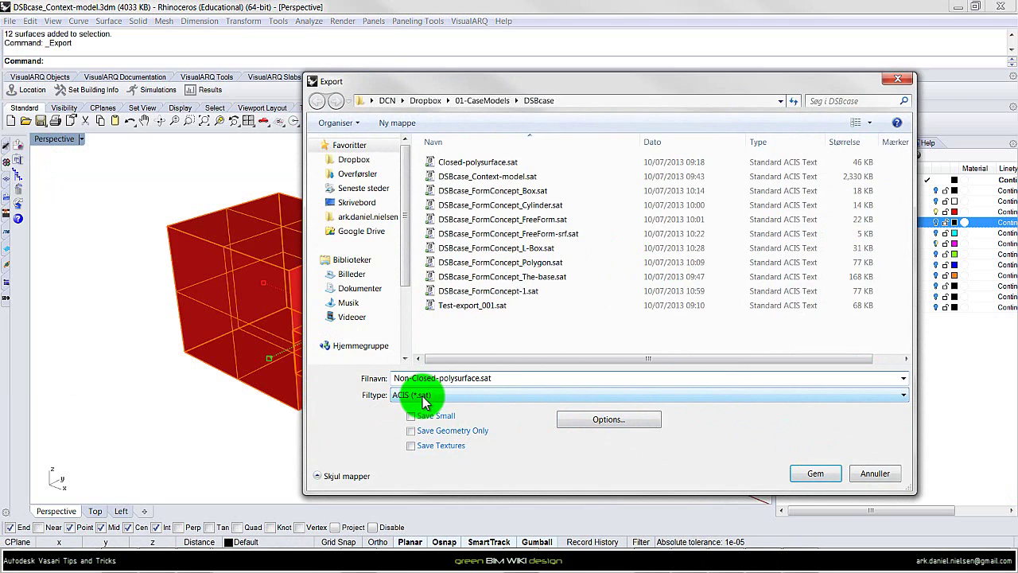
key(Return)
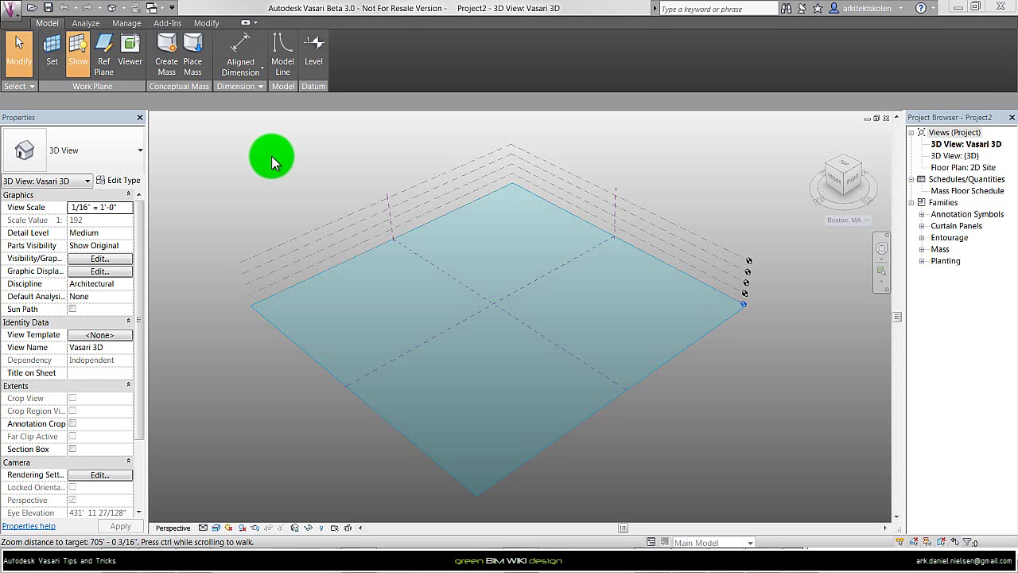
Step: Create an in-place mass and import Non-Closed-polysurface.sat into it in meters
click(166, 54)
click(14, 16)
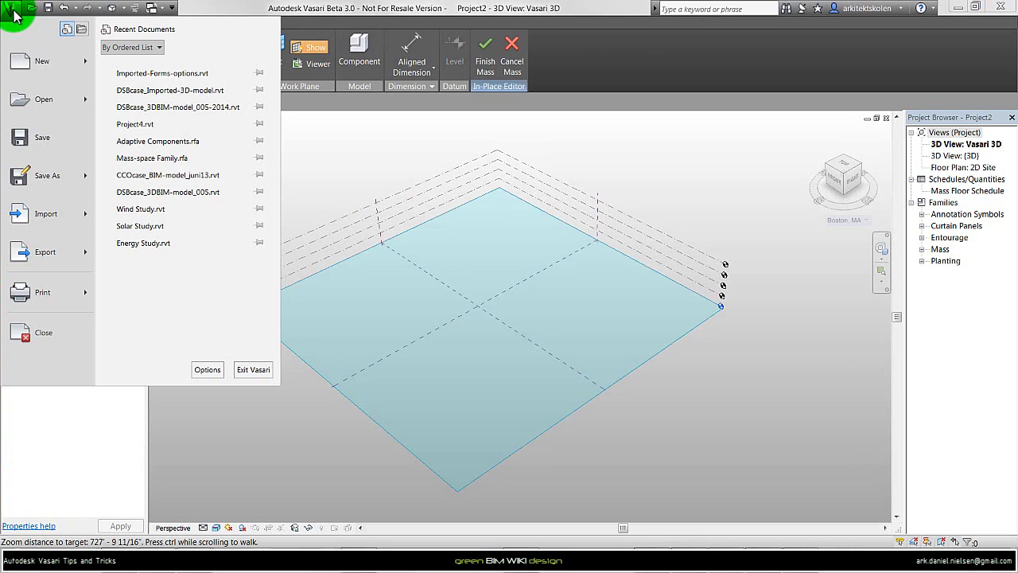
mouse_move(50, 216)
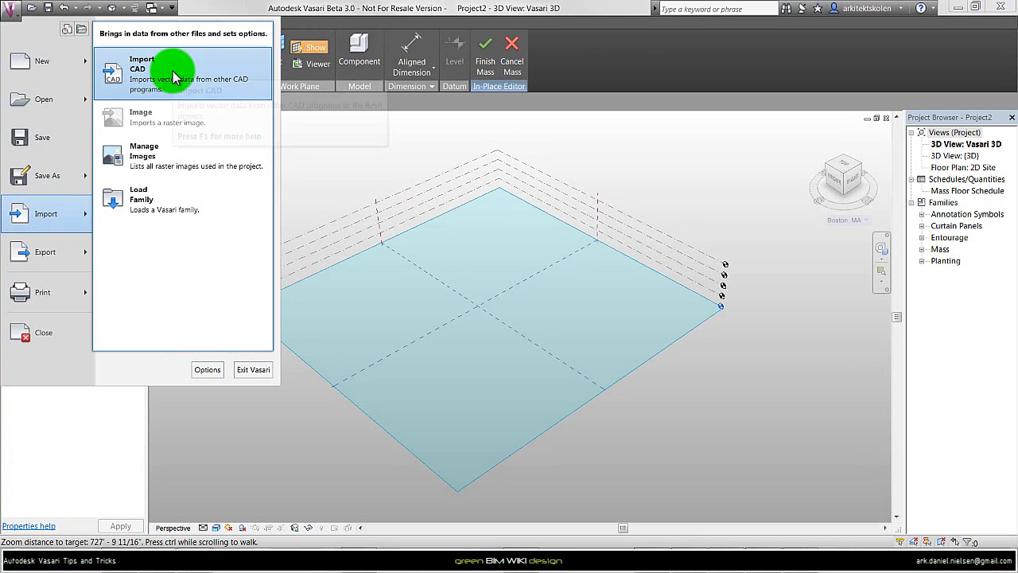
click(173, 77)
click(493, 422)
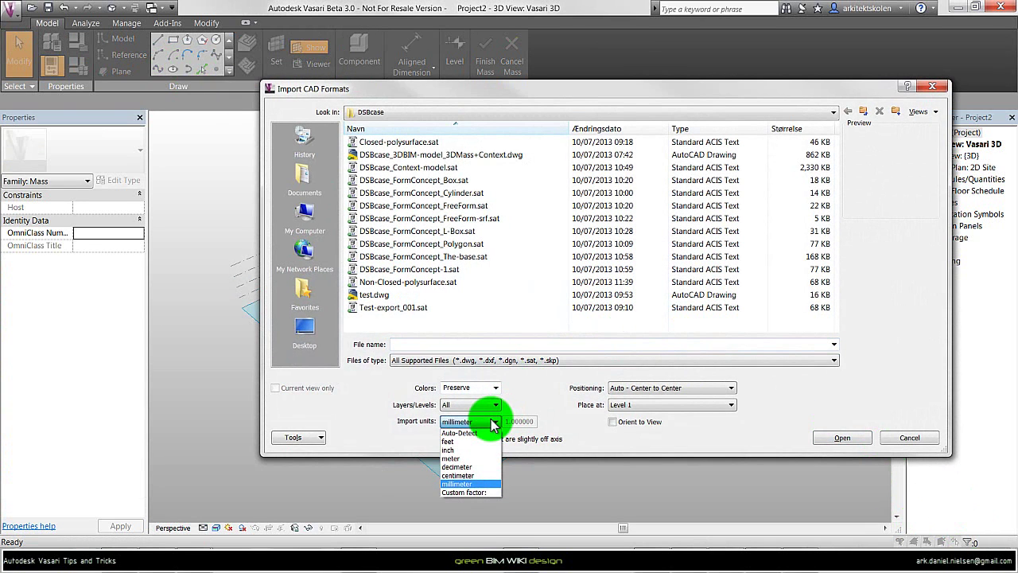
click(476, 459)
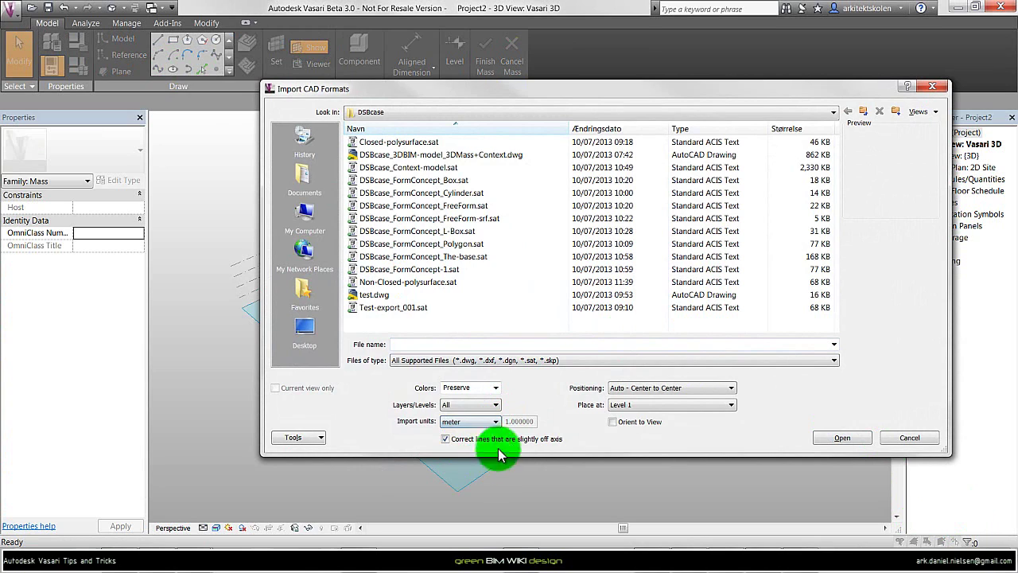
click(465, 285)
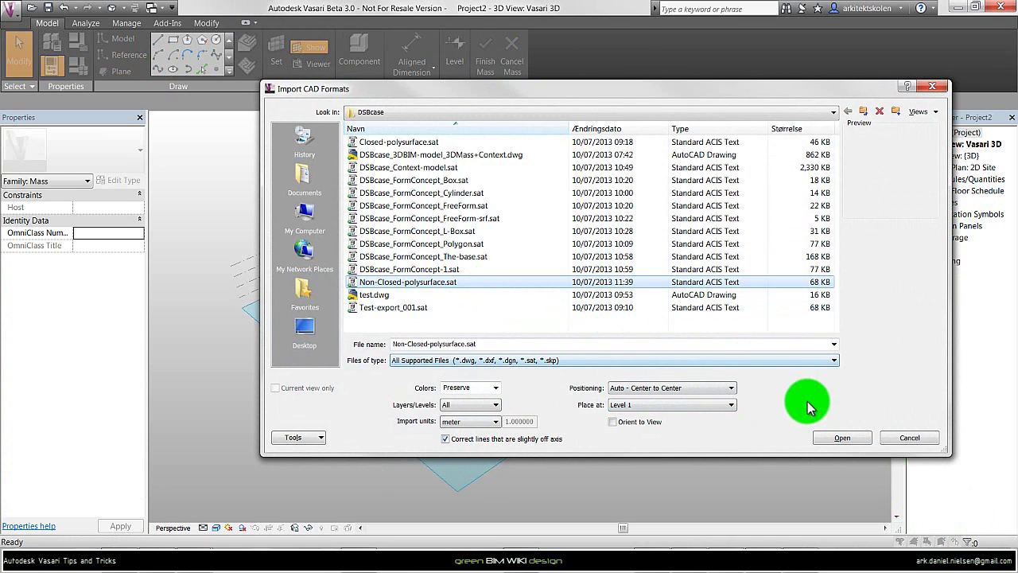
click(842, 437)
Step: Inspect the two imported boxes and finish the in-place mass, raising the mesh-only warning
click(608, 320)
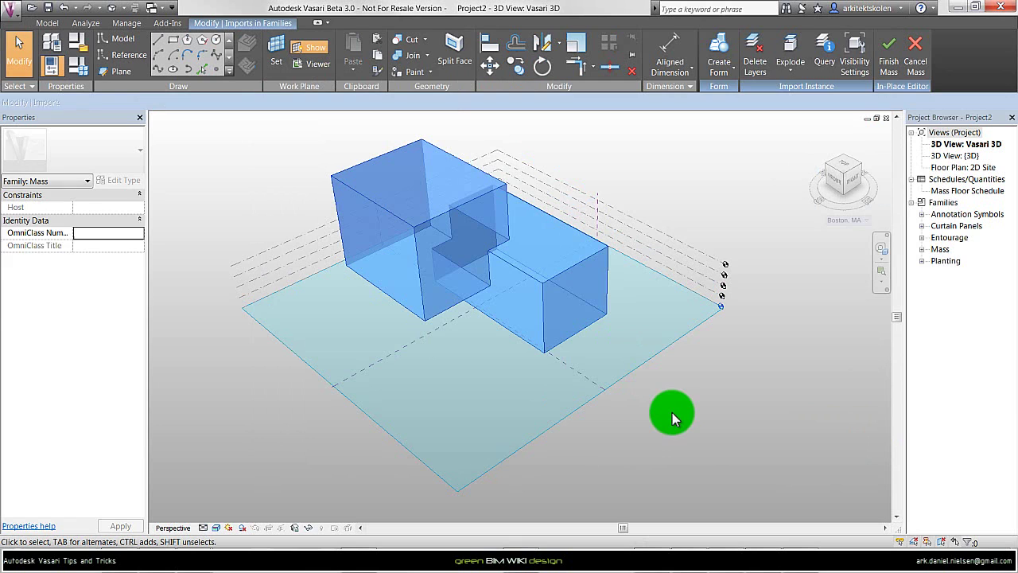
click(672, 412)
shift+middle_drag(701, 446, 742, 410)
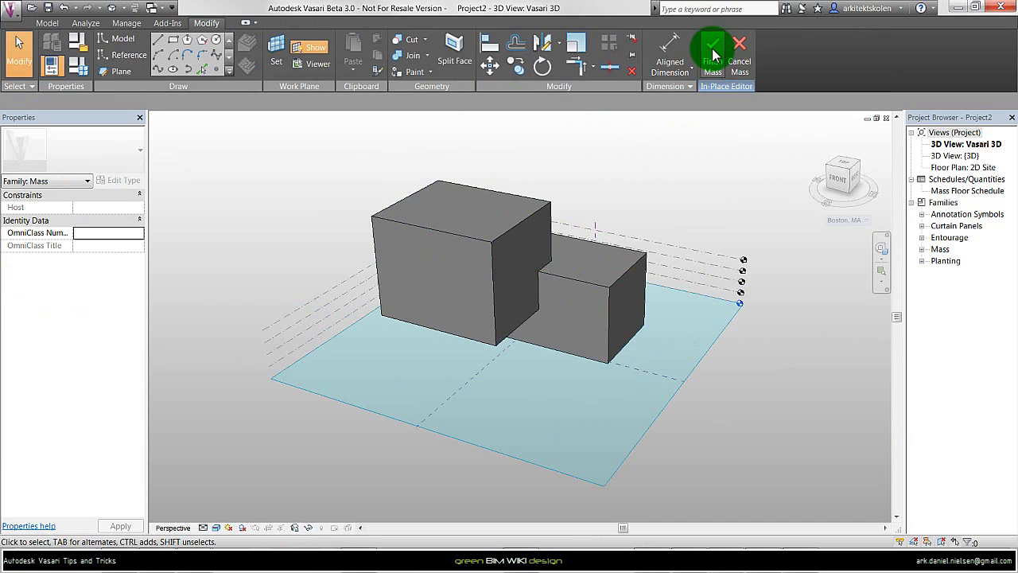
click(713, 50)
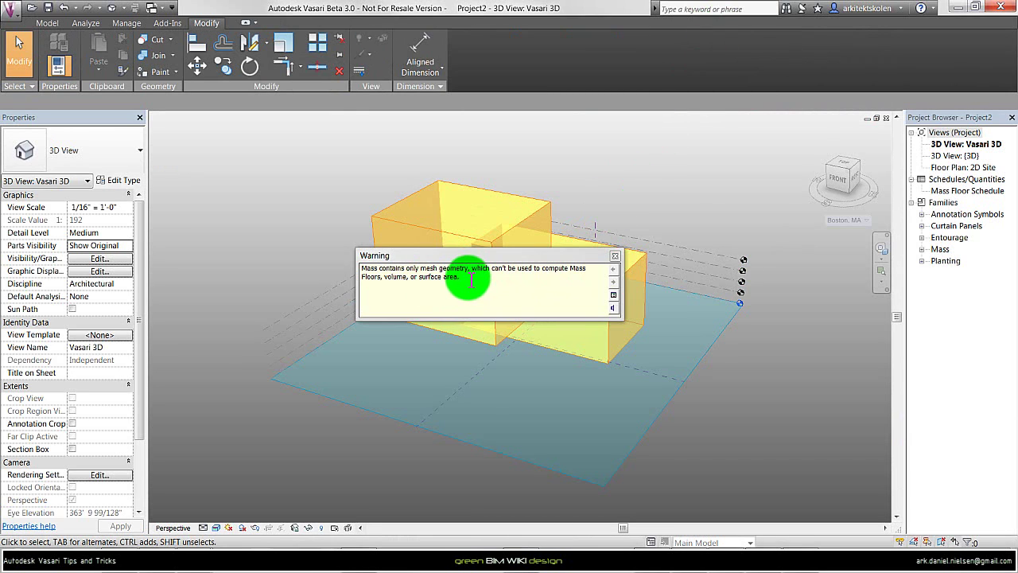
Step: Dismiss the warning that the mass contains only mesh geometry
drag(466, 277, 375, 257)
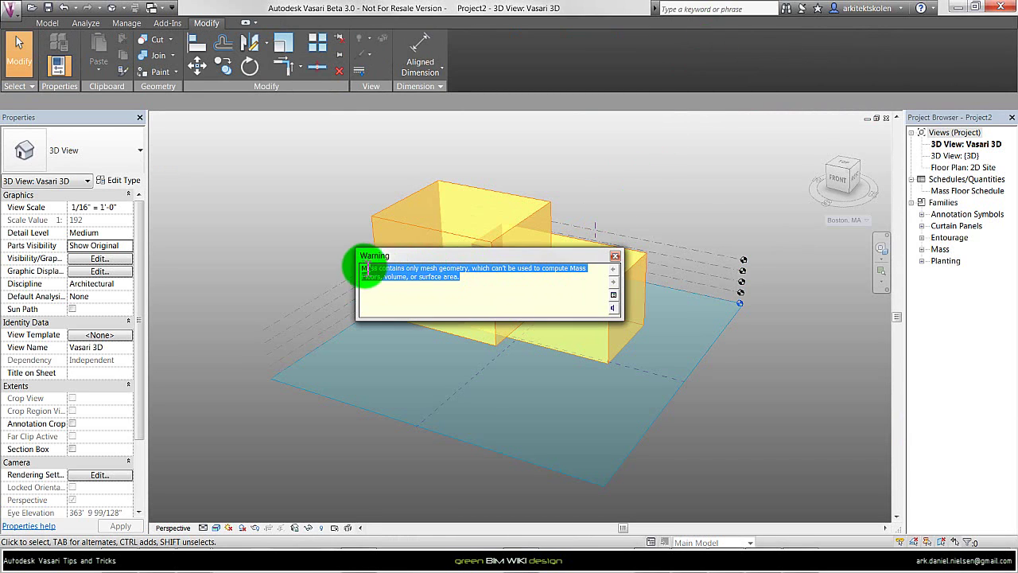
click(475, 280)
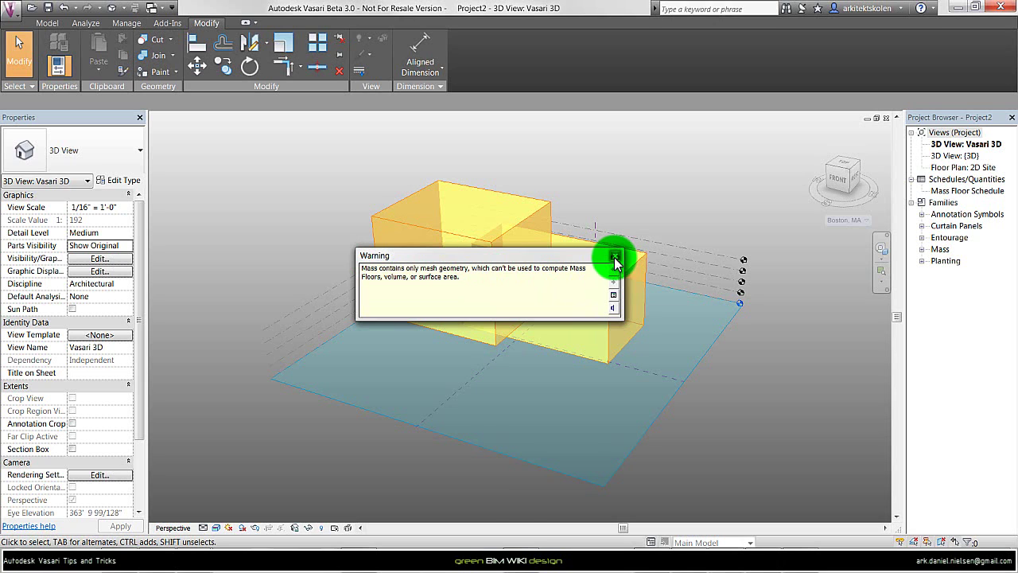
click(616, 258)
Step: Give the mass floors at Levels 1–5
shift+middle_drag(618, 189, 604, 224)
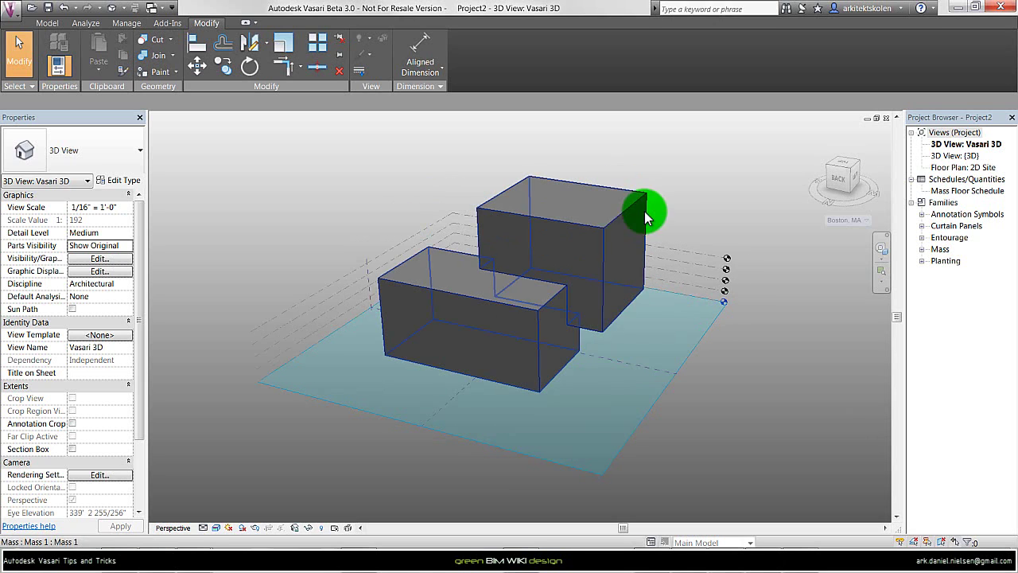
click(607, 228)
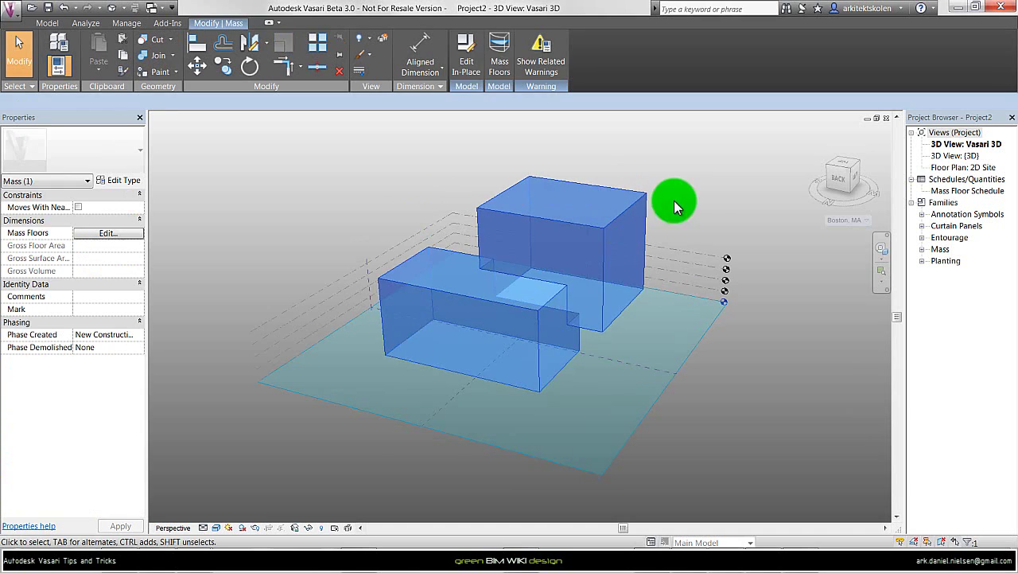
click(498, 70)
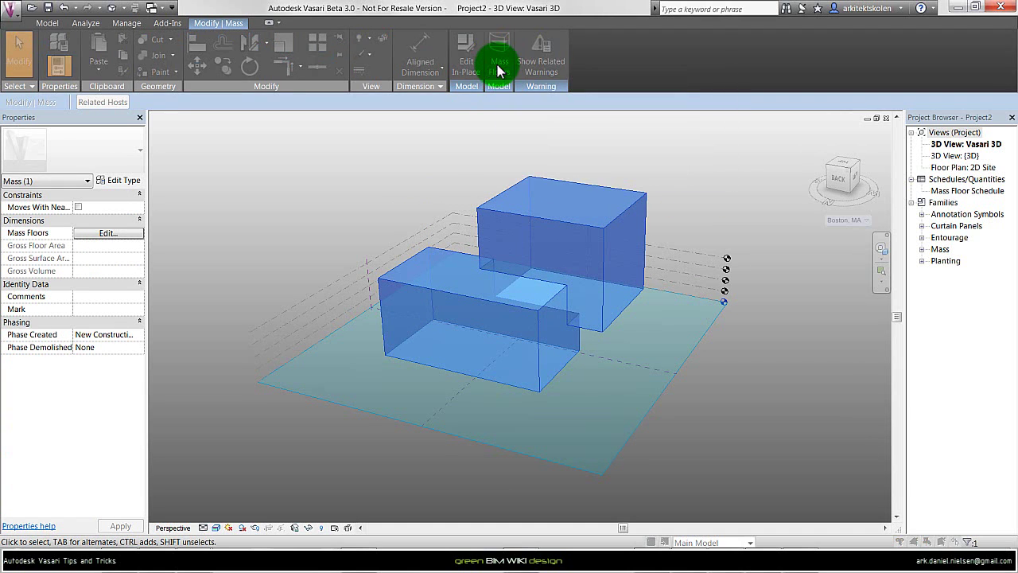
click(450, 366)
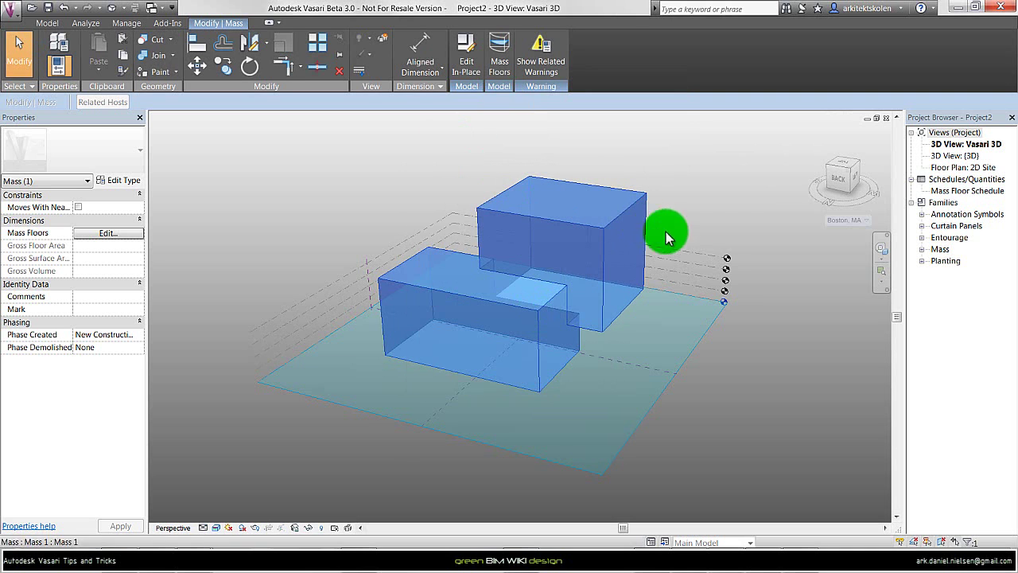
click(727, 400)
shift+middle_drag(685, 406, 703, 426)
Step: Run a Spring Equinox solar radiation study on the tall mass's face, then enable the energy model
click(85, 24)
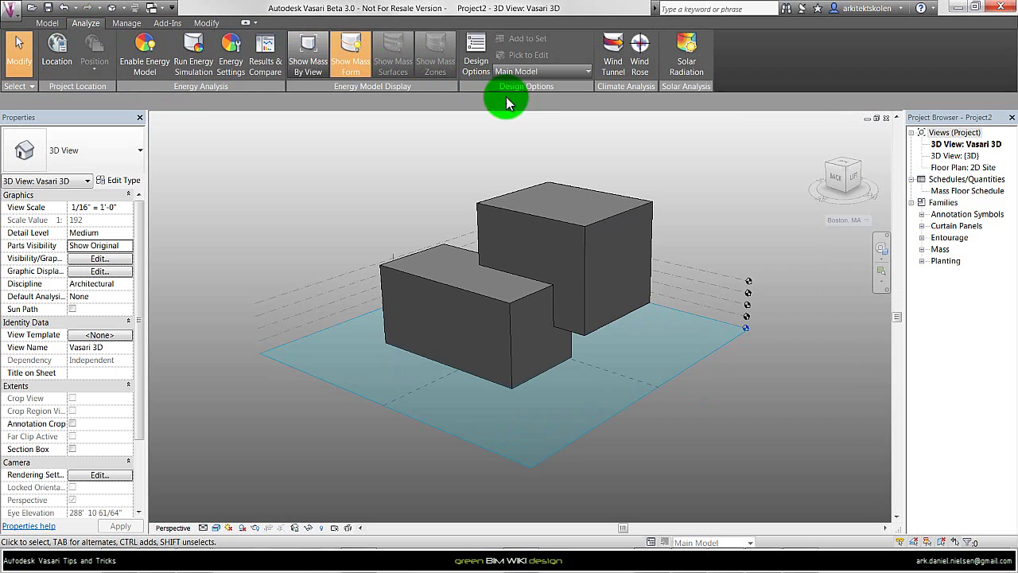
click(689, 68)
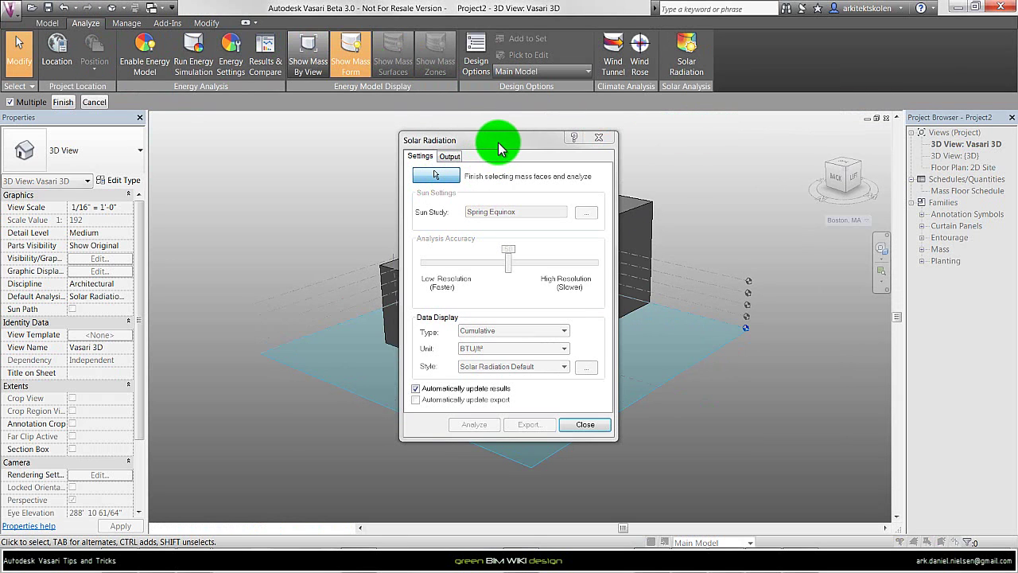
drag(494, 144, 773, 140)
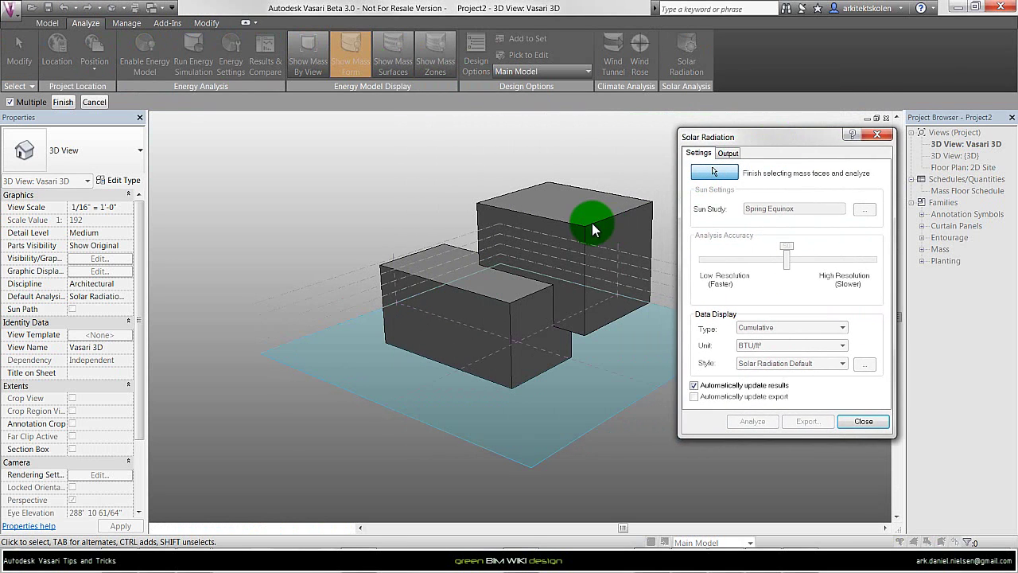
click(577, 210)
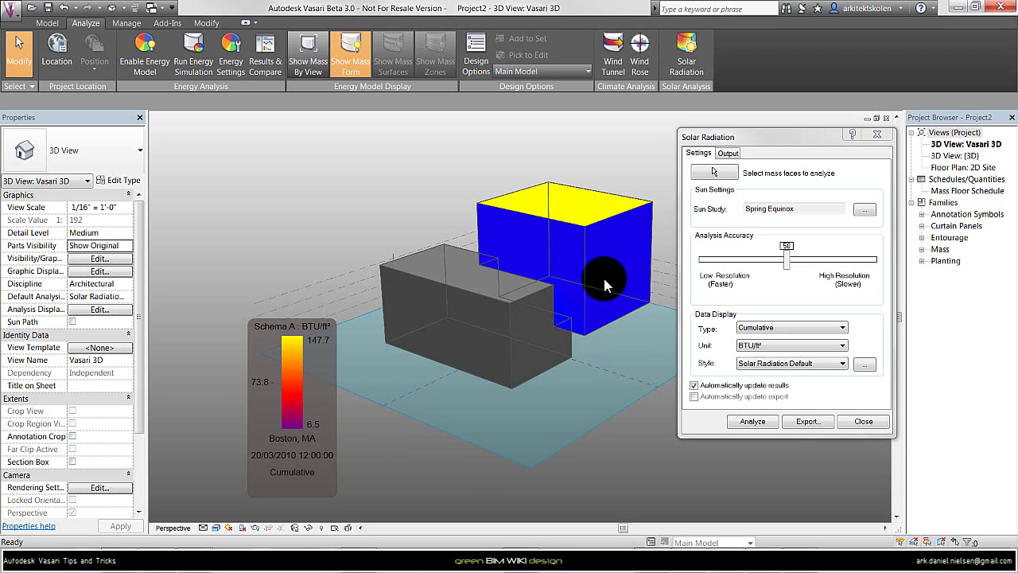
click(863, 421)
click(140, 57)
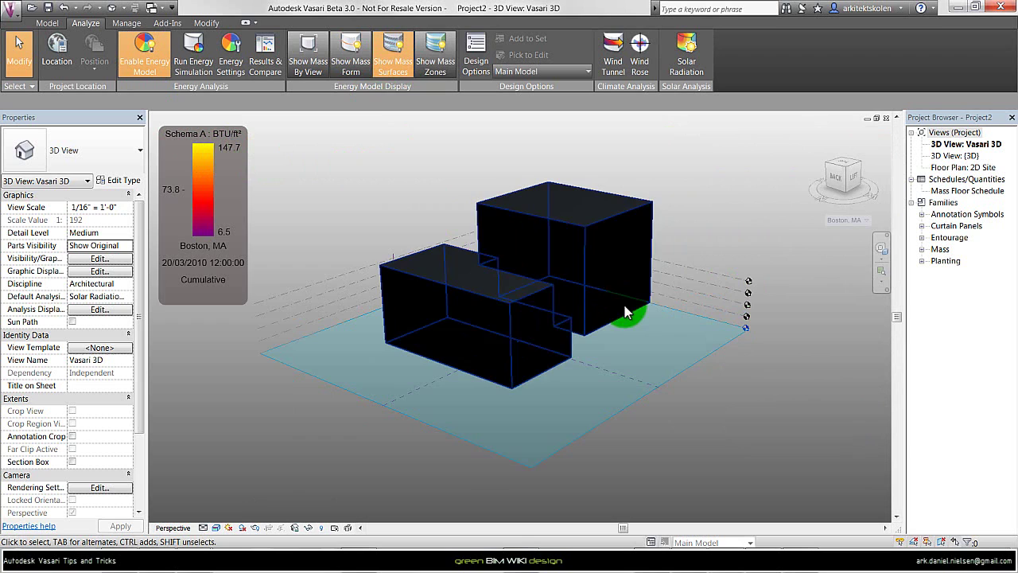
Step: Select the tall two-box mass to review its energy properties, including the 15' perimeter offset
shift+middle_drag(625, 312, 566, 226)
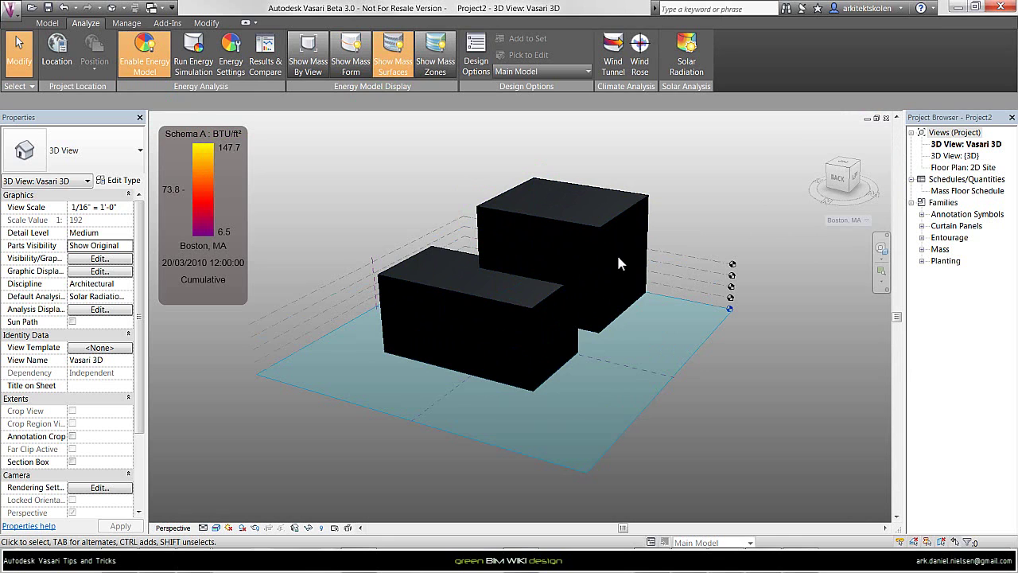
mouse_move(600, 288)
shift+middle_down()
mouse_move(659, 295)
mouse_move(716, 405)
mouse_move(715, 467)
shift+middle_up()
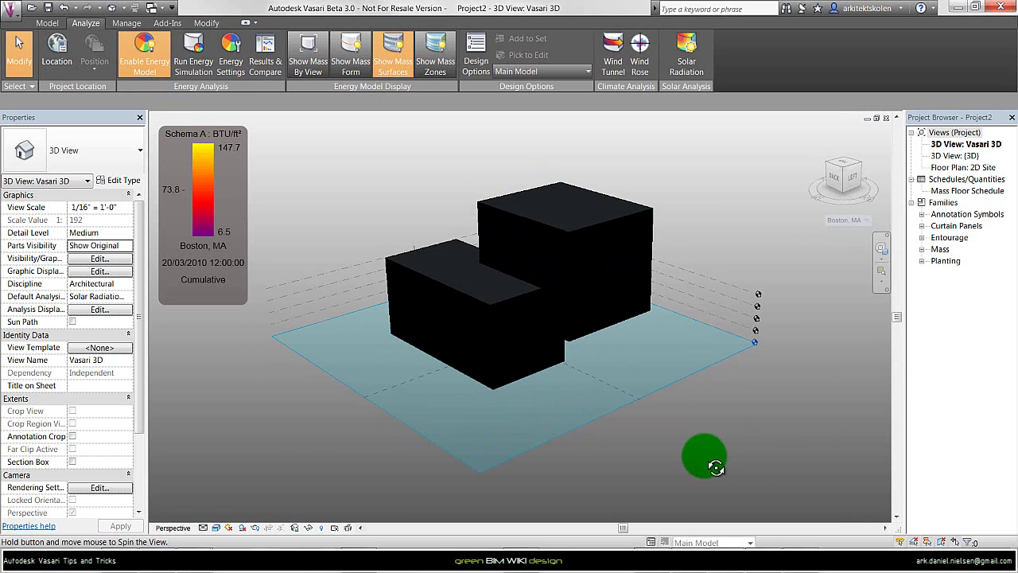
click(524, 243)
click(708, 428)
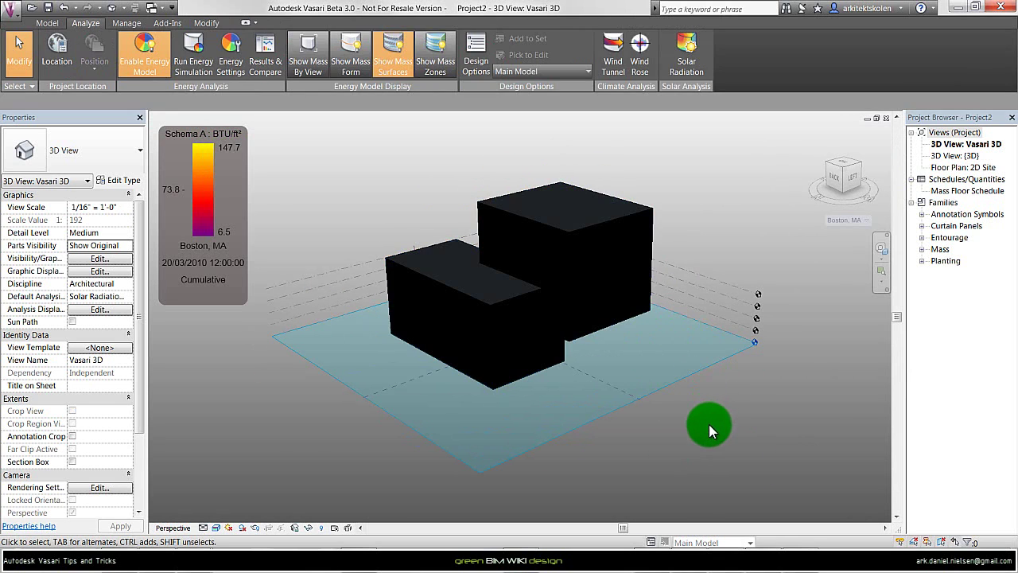
click(551, 236)
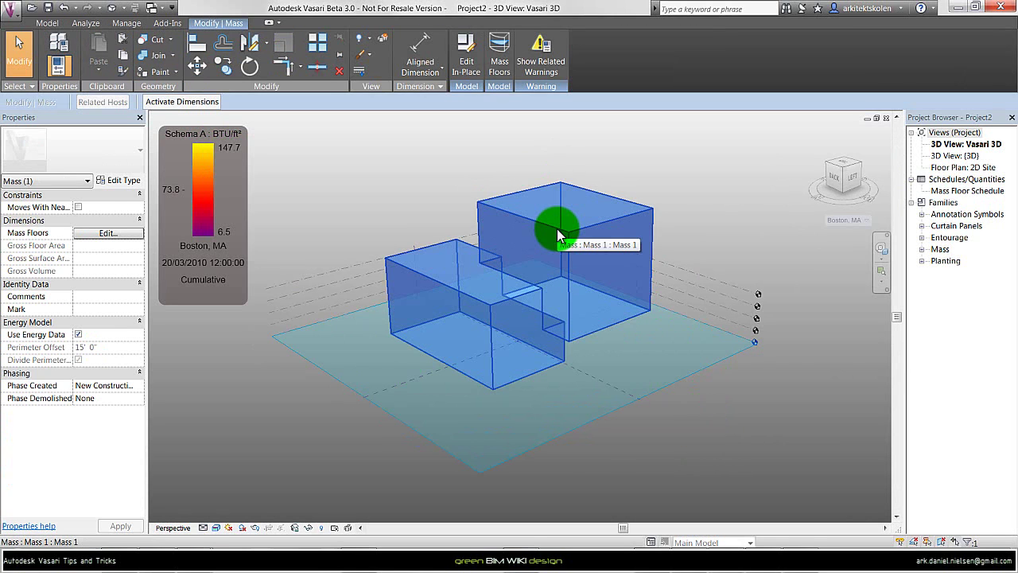
click(489, 211)
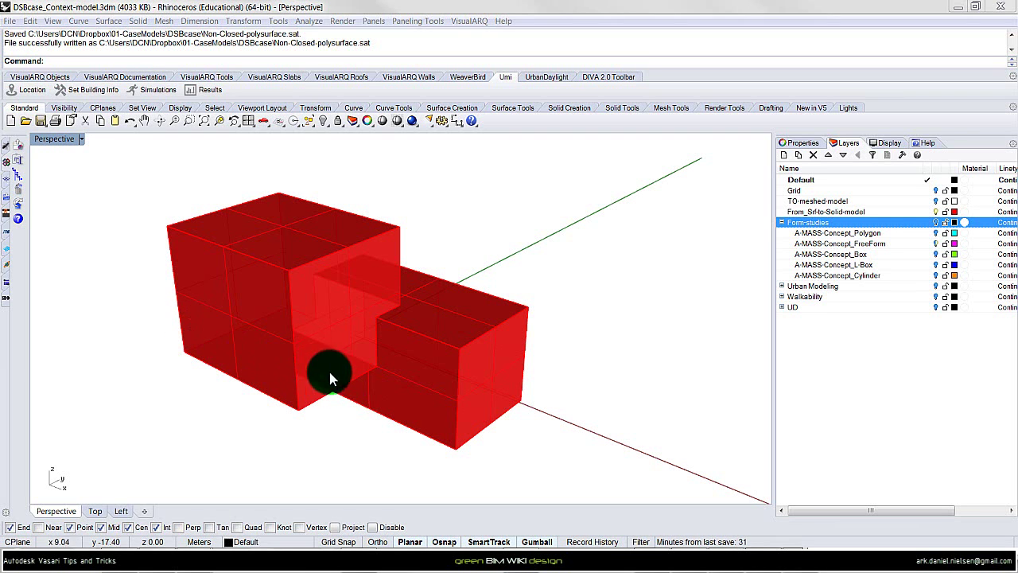
Step: Window-select the red mass's 12 surfaces and join them into one polysurface
ctrl+shift+click(322, 309)
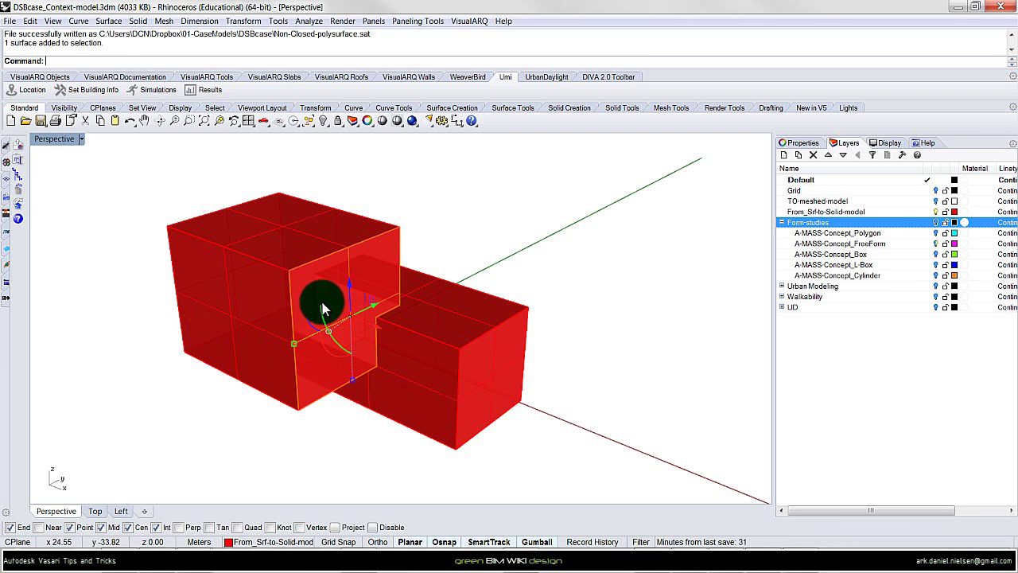
right_drag(520, 404, 549, 429)
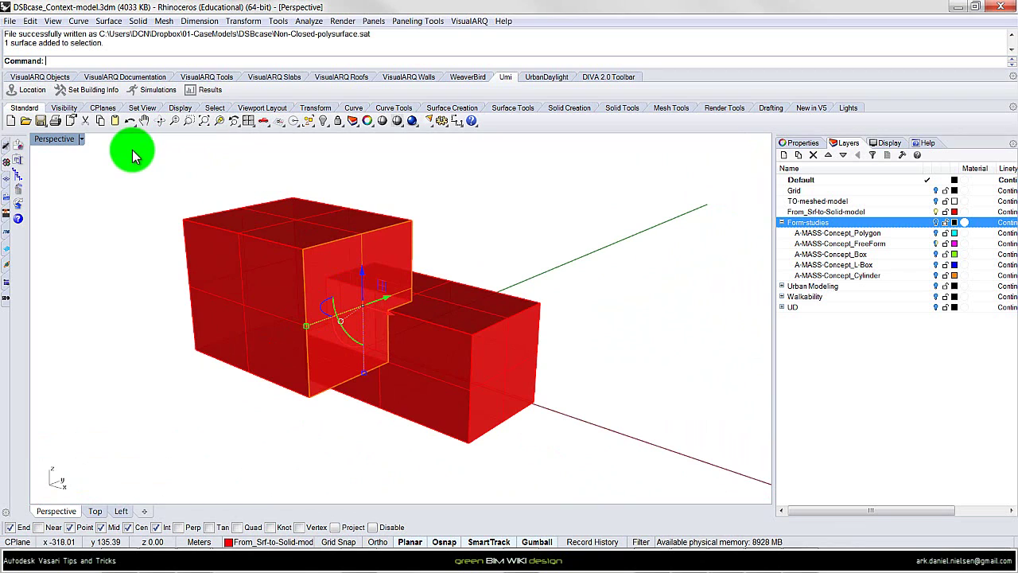
ctrl+shift+drag(132, 150, 533, 387)
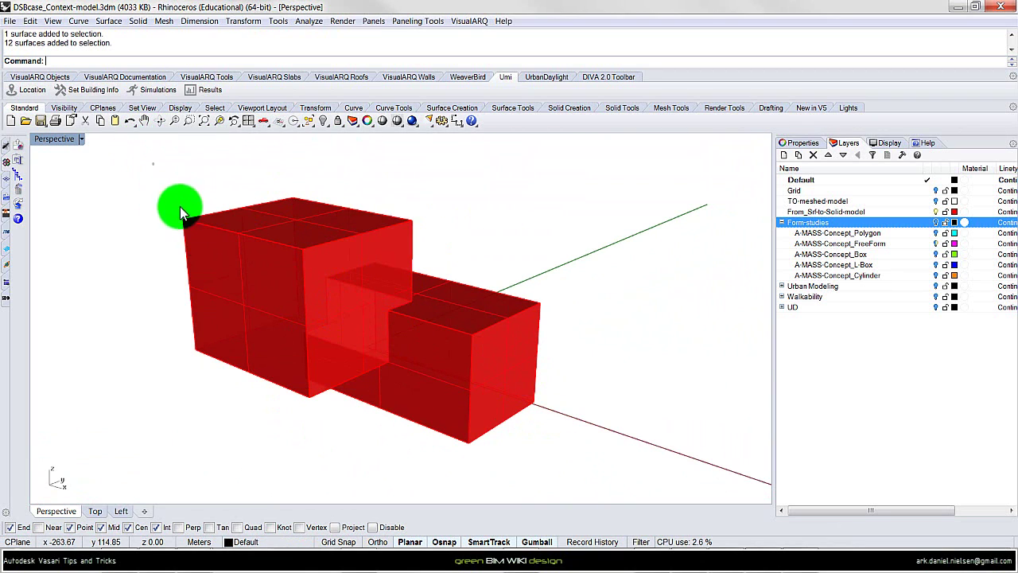
drag(153, 163, 557, 470)
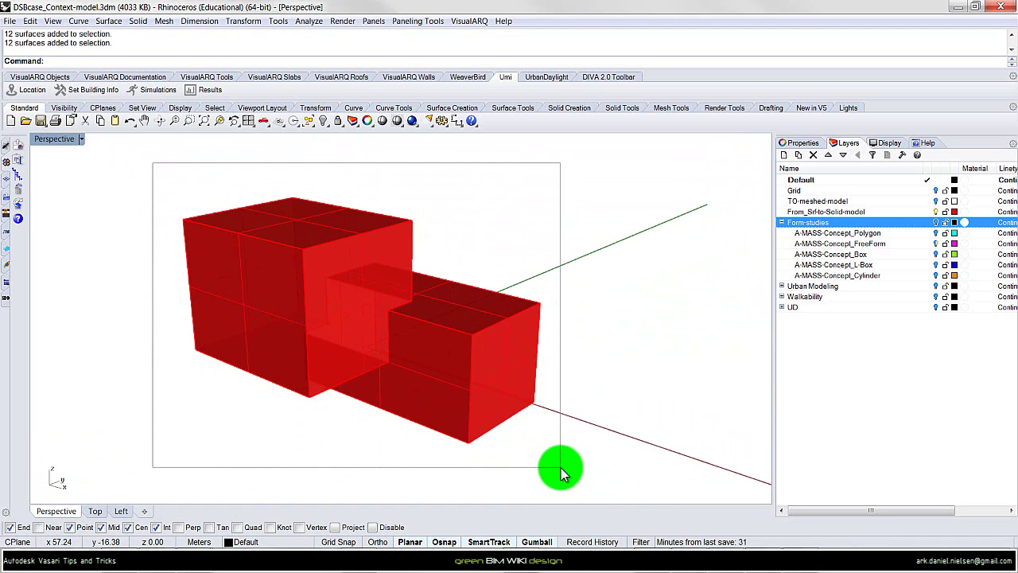
click(566, 460)
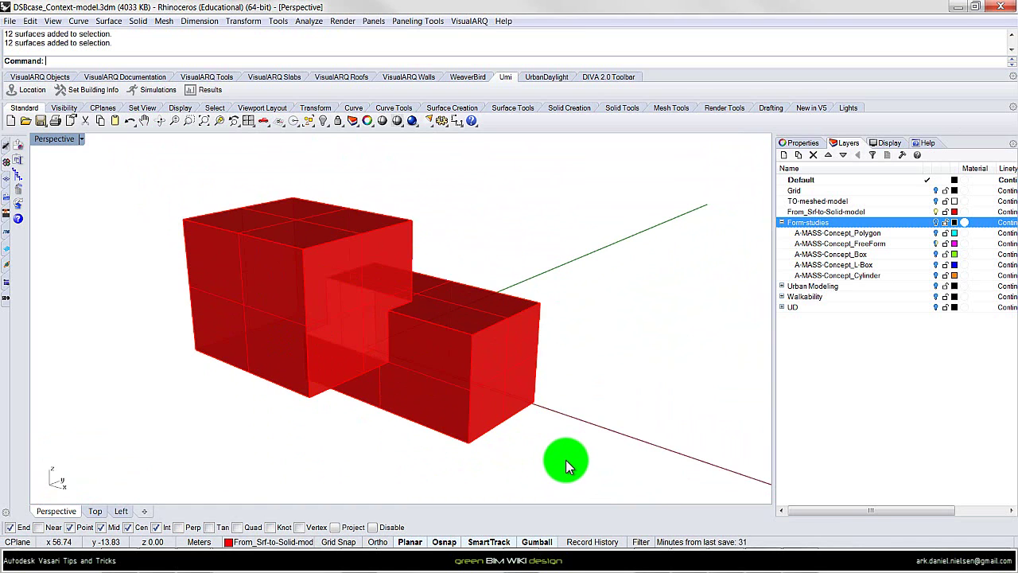
click(159, 159)
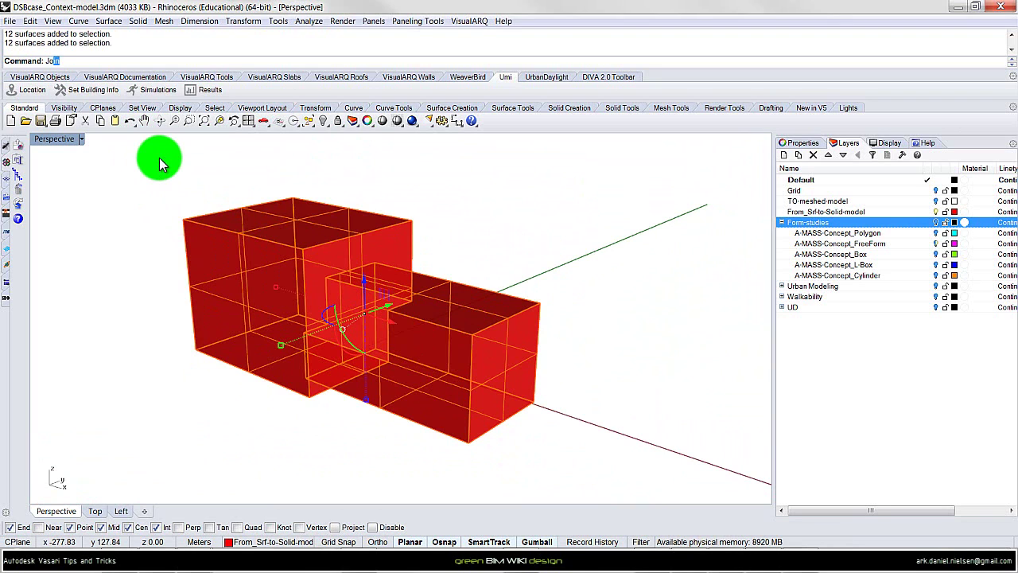
Step: Select the joined object and confirm in Properties it is a closed polysurface
click(330, 229)
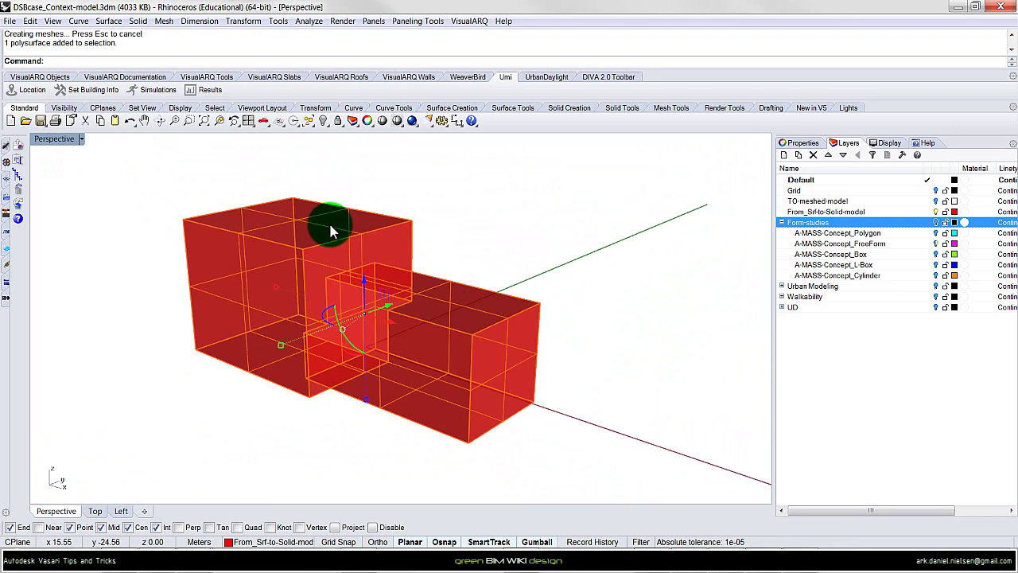
click(801, 143)
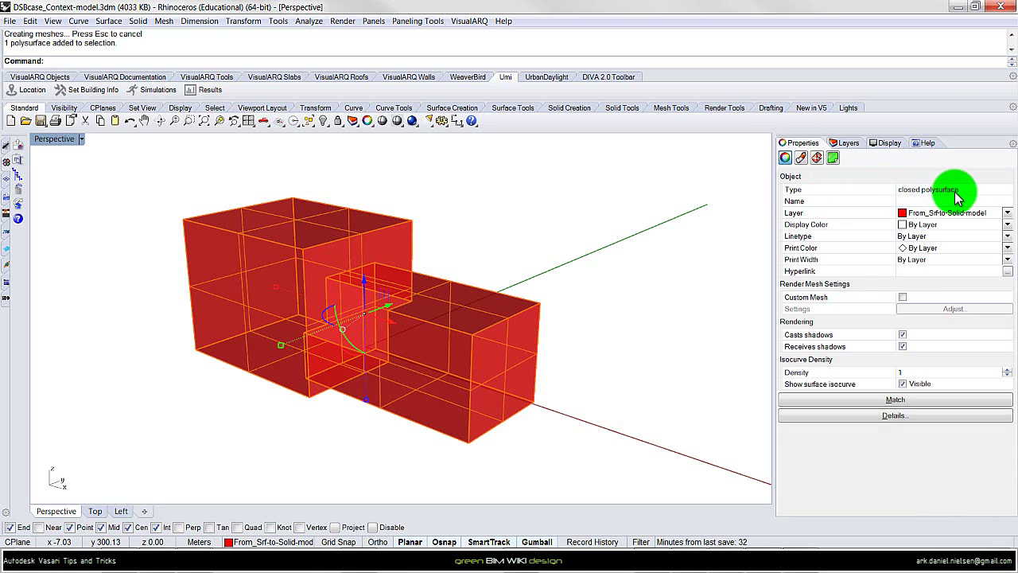
click(385, 265)
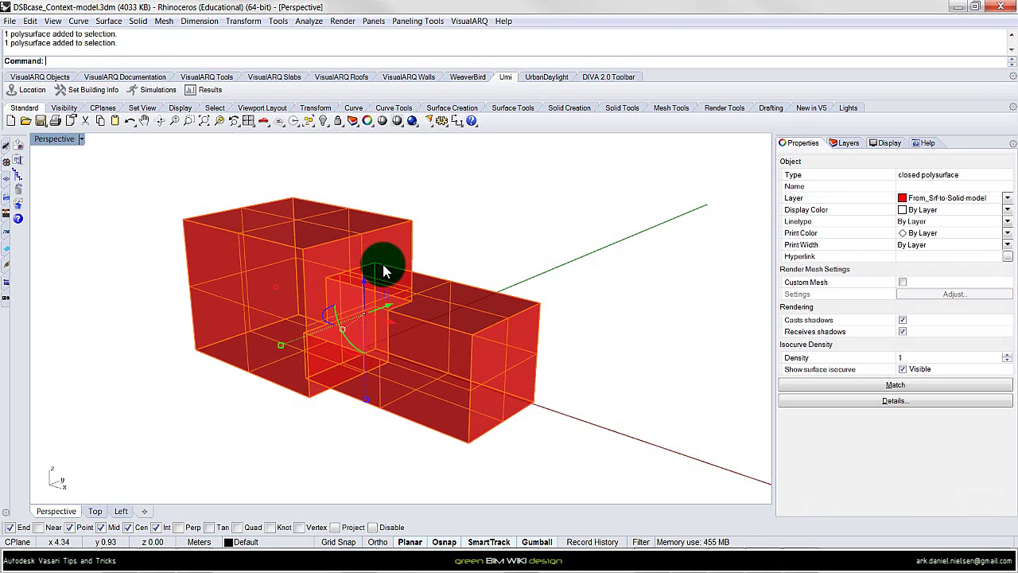
Step: Export the selected polysurface to the DSBcase folder as Closed-polysurface.sat
click(11, 21)
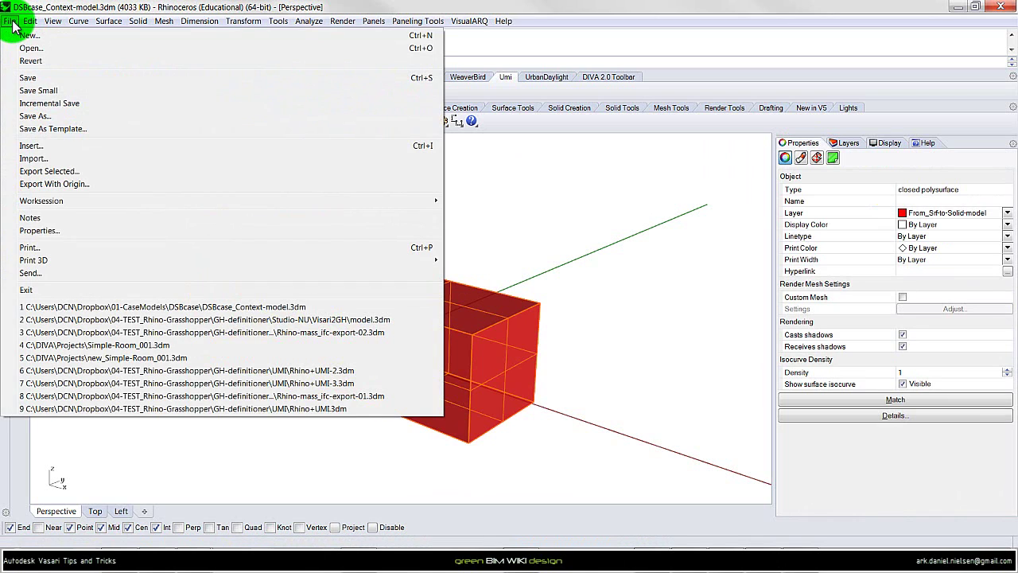
click(62, 176)
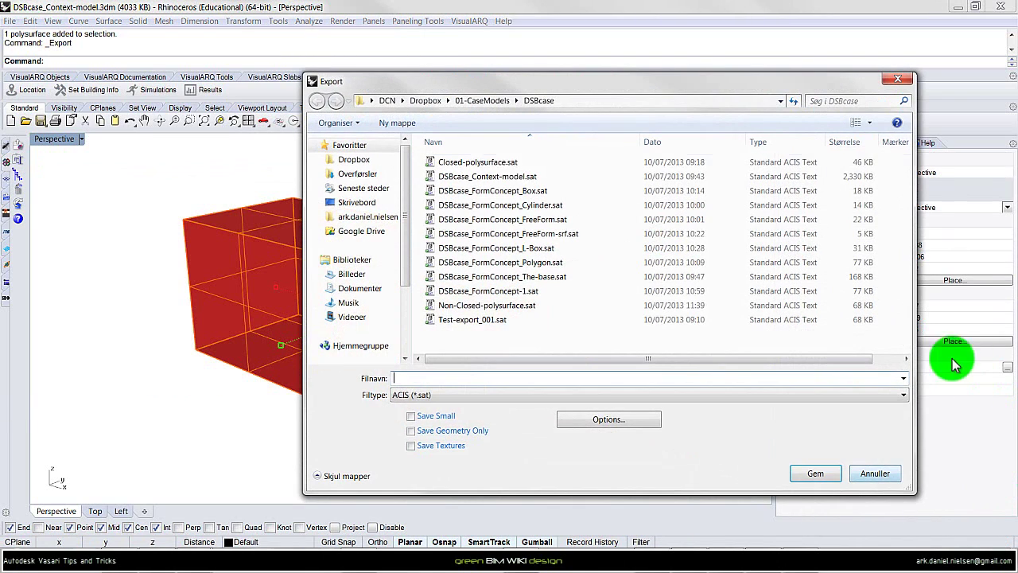
click(520, 162)
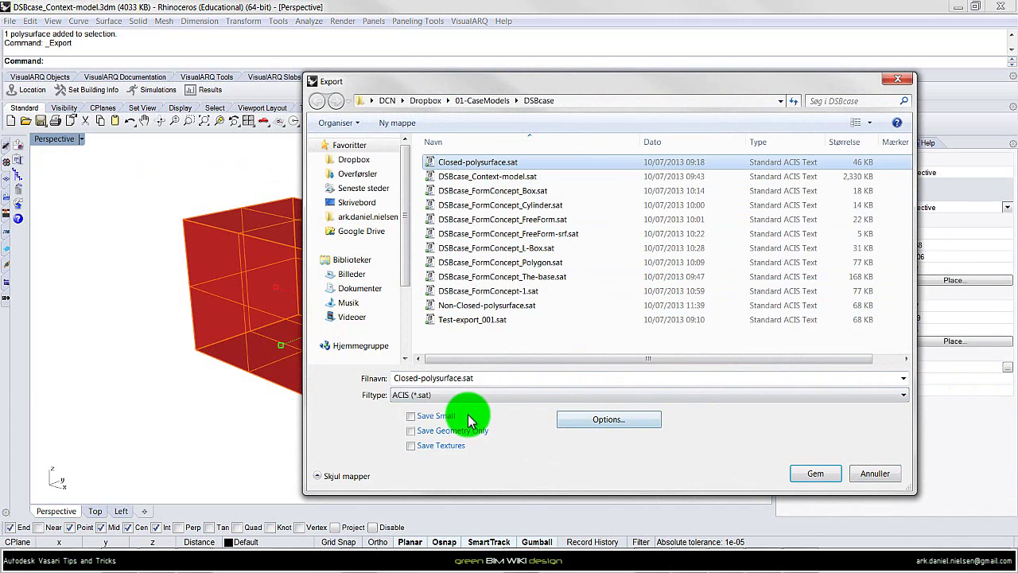
click(815, 474)
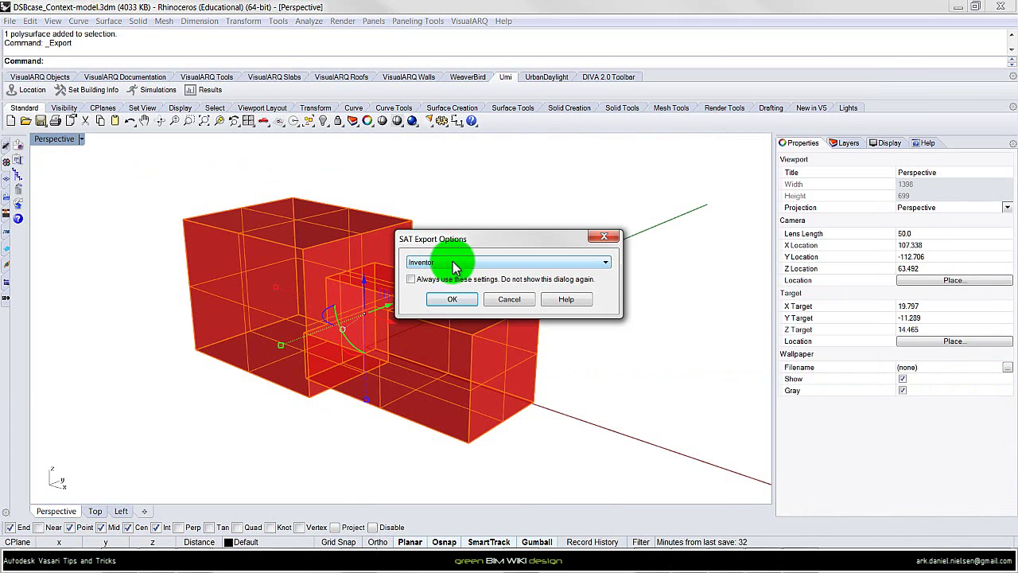
click(453, 300)
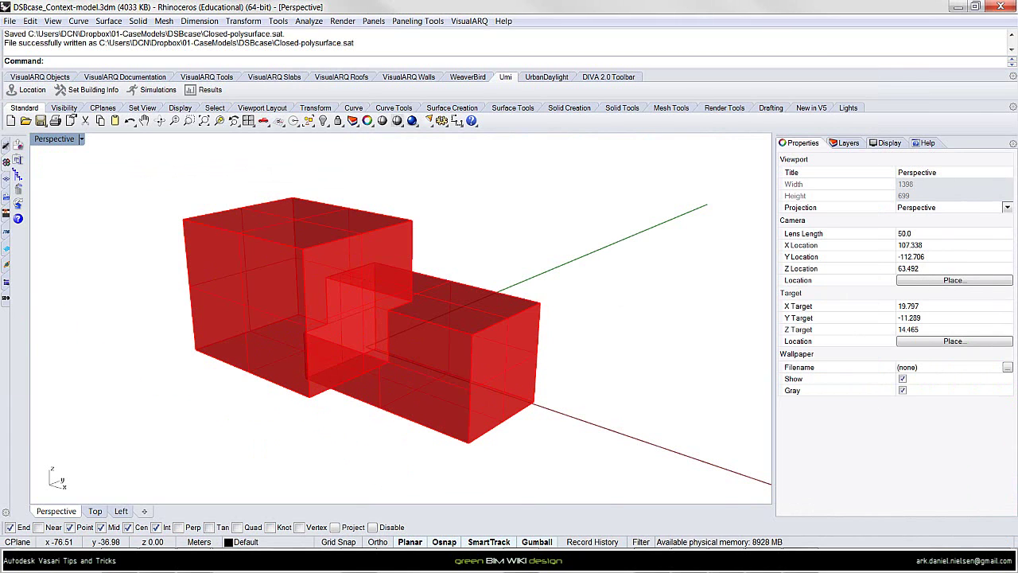
click(361, 172)
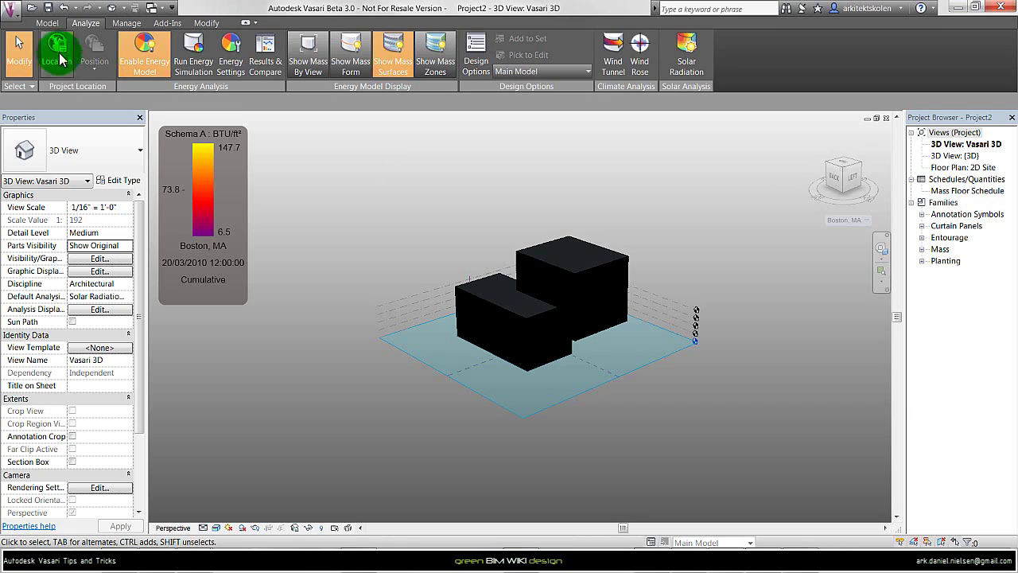
click(47, 24)
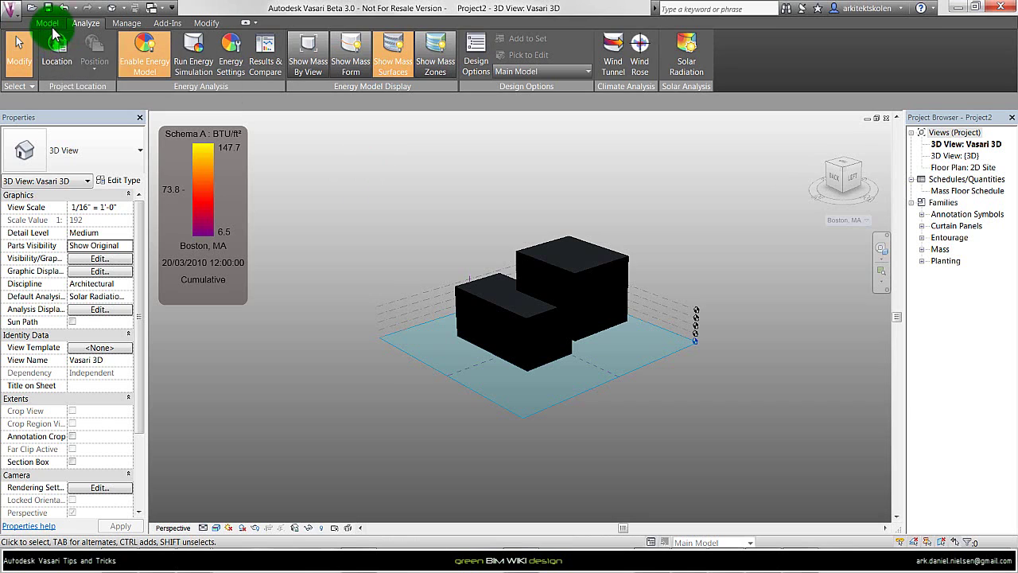
Step: Import Closed-polysurface.sat into a new in-place mass and move it left of the existing masses
click(166, 55)
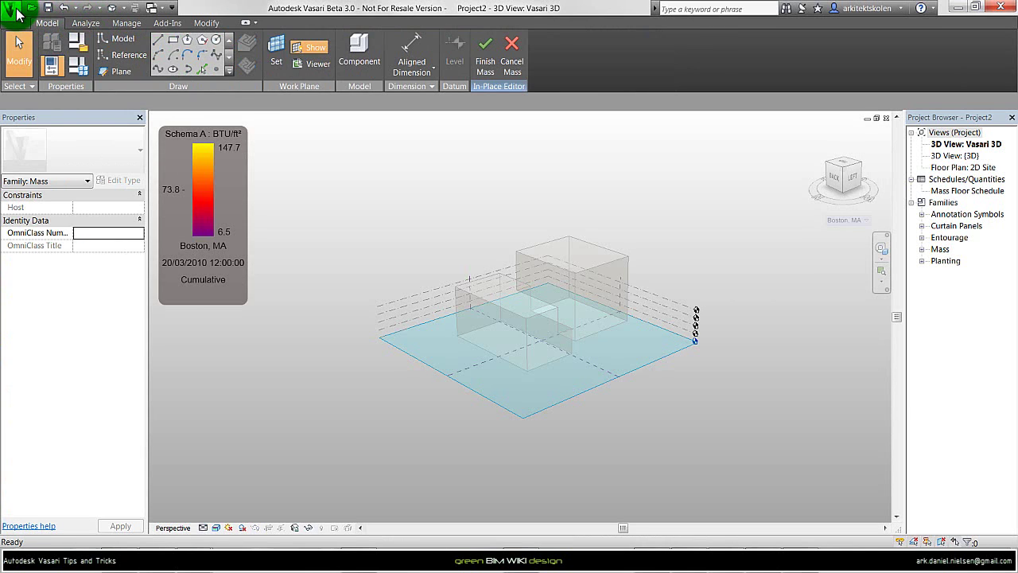
click(16, 12)
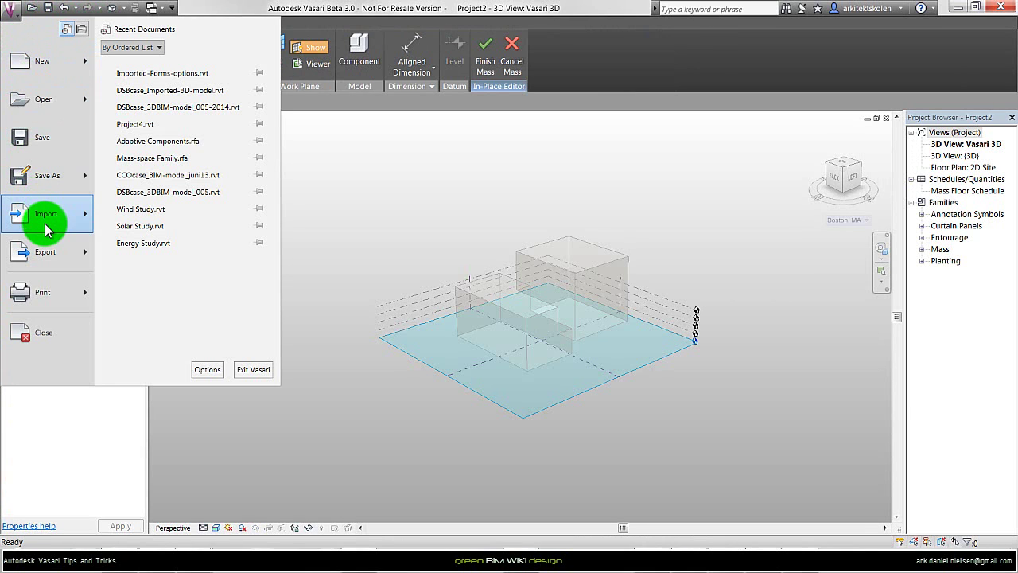
mouse_move(49, 226)
click(191, 80)
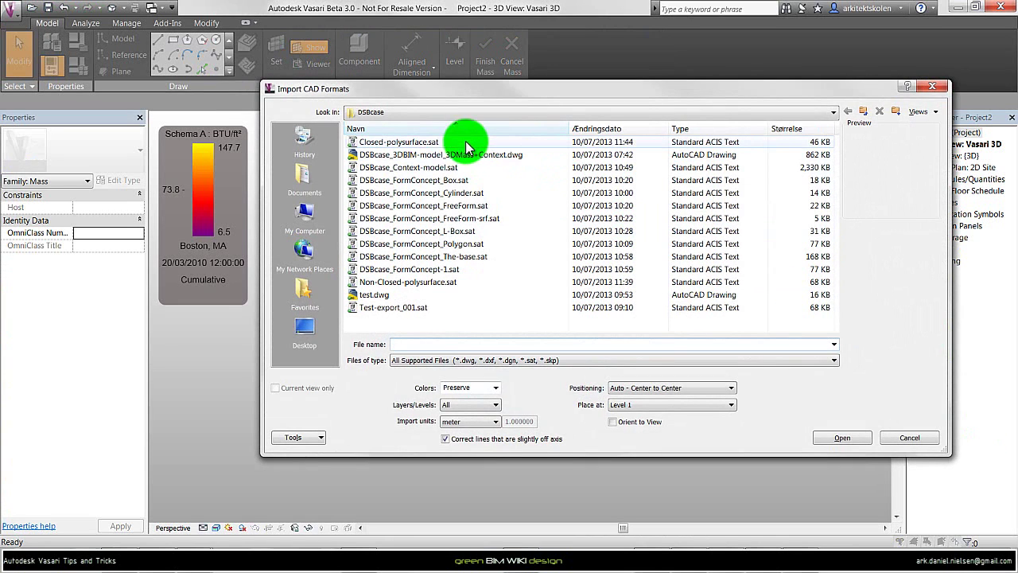
click(439, 145)
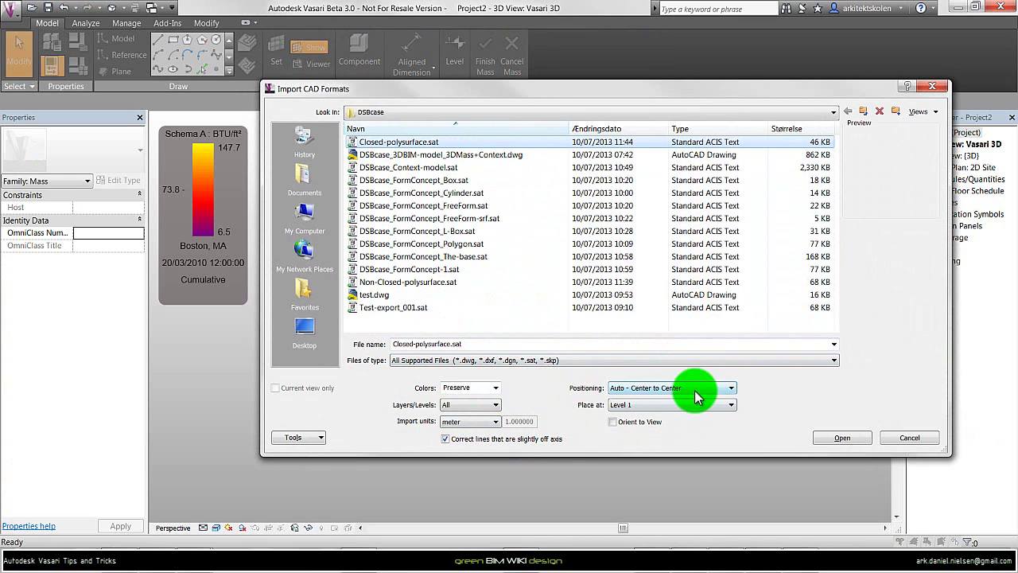
click(842, 437)
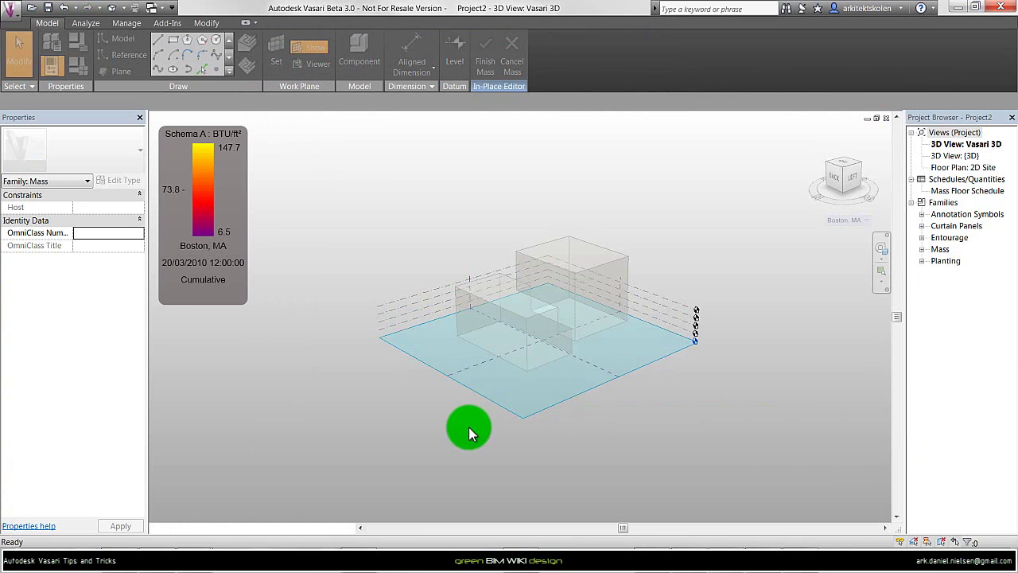
drag(527, 347, 319, 416)
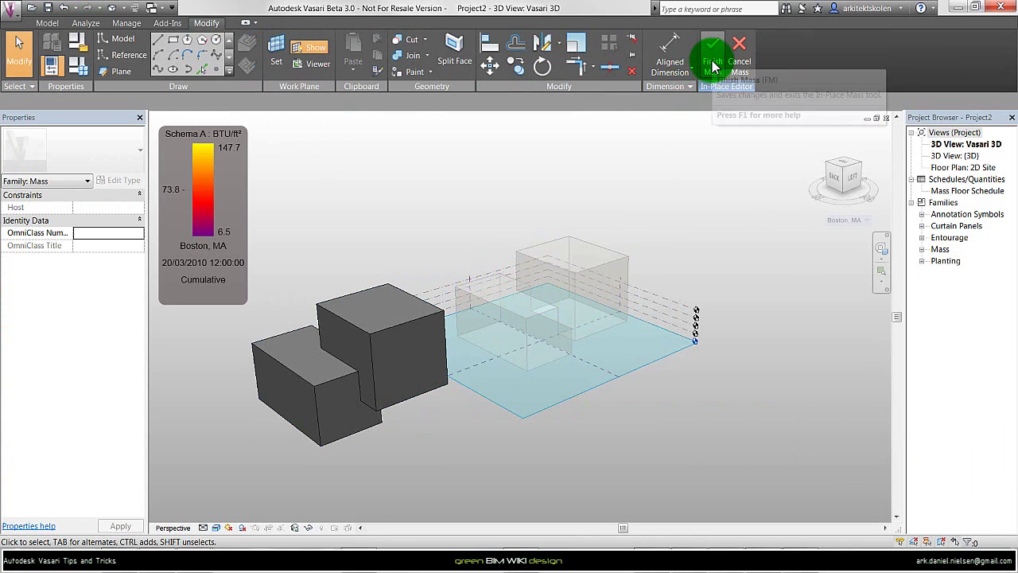
Step: Finish the new mass and give it mass floors on all five levels
click(712, 65)
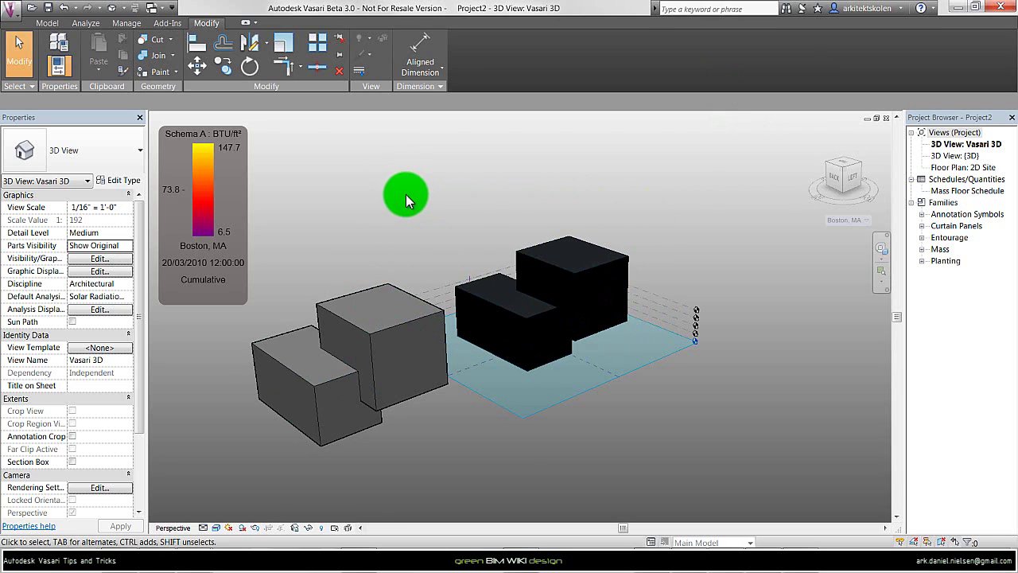
scroll(523, 465, down, 2)
scroll(425, 427, up, 2)
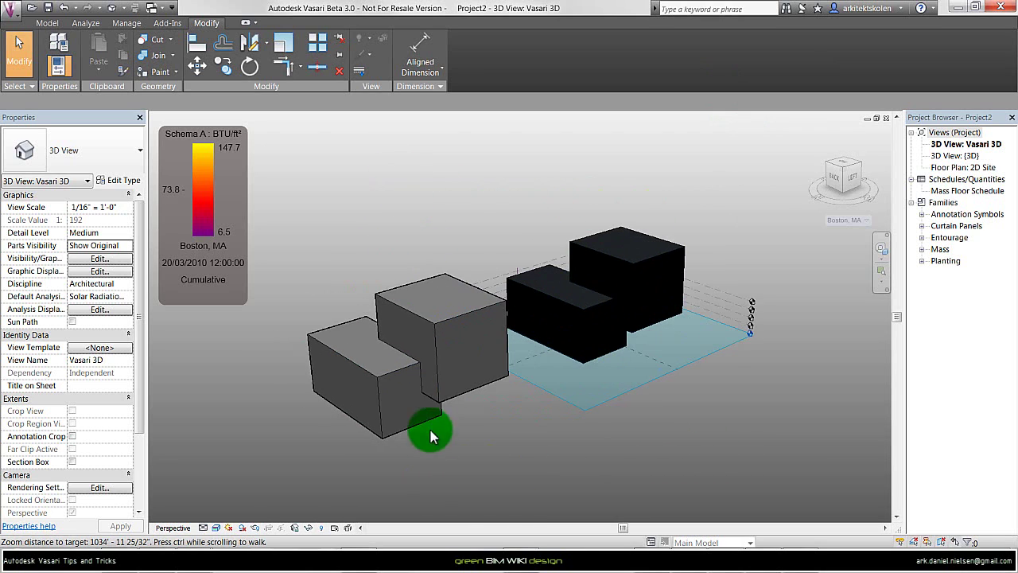
click(436, 340)
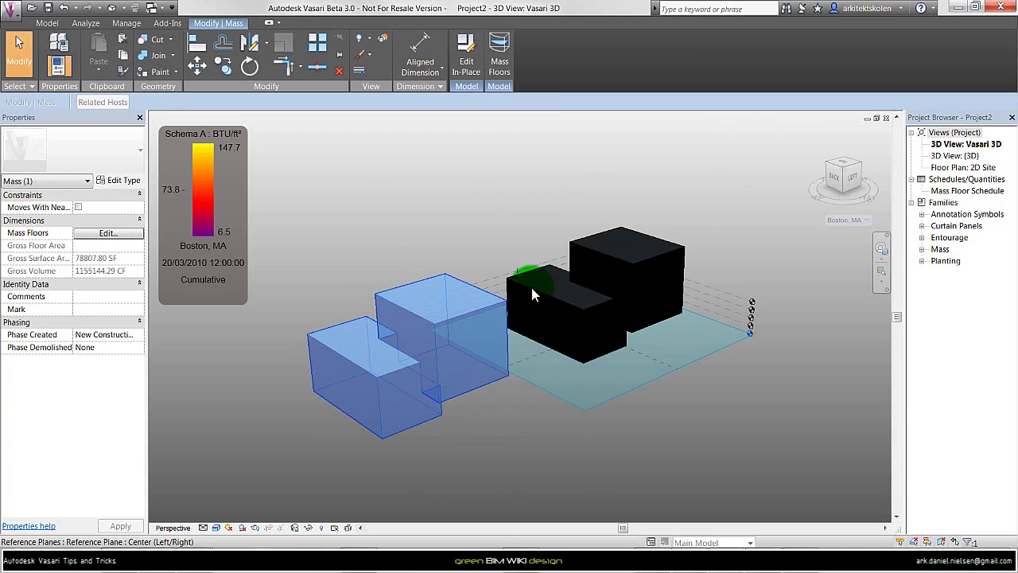
click(497, 54)
drag(444, 194, 429, 240)
click(450, 366)
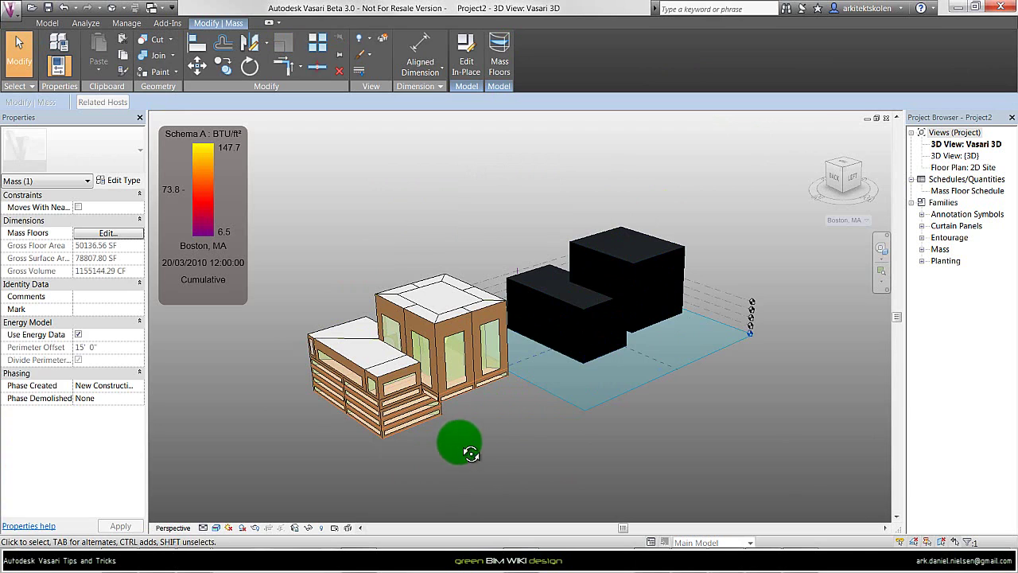
Step: Orbit around the glazed energy model and clear the selection
shift+middle_drag(454, 442, 432, 402)
scroll(515, 461, up, 2)
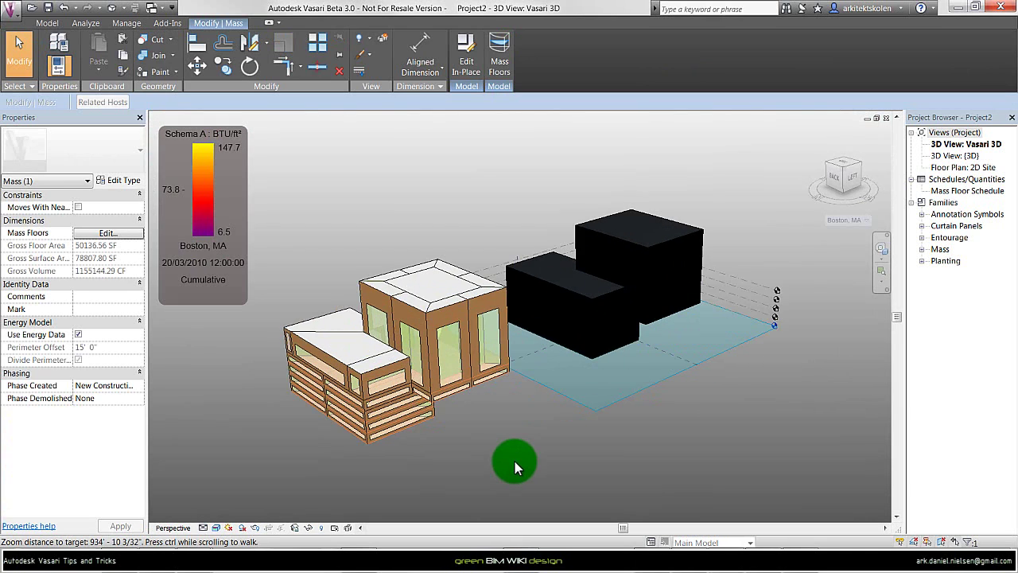
shift+middle_drag(513, 458, 483, 432)
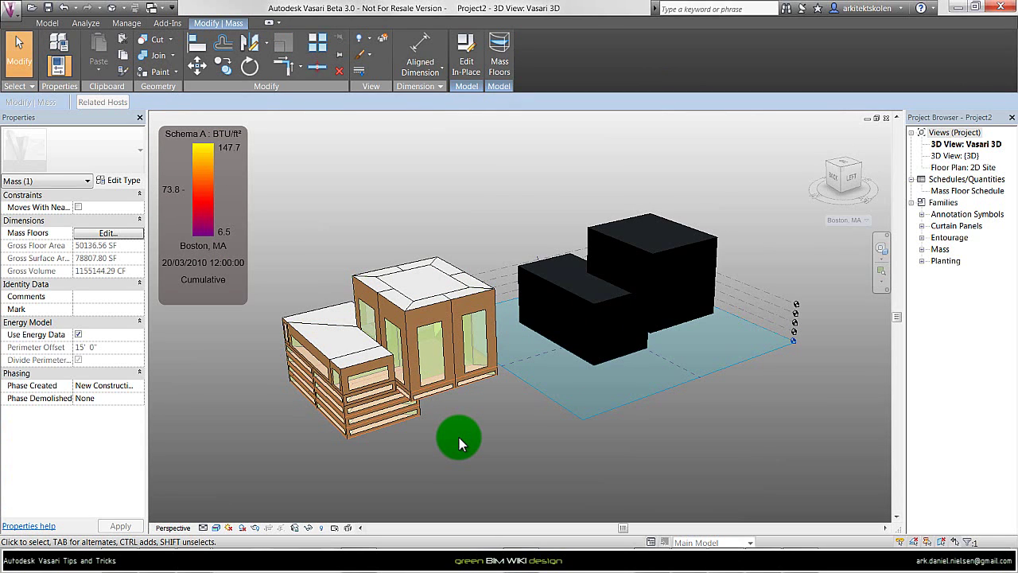
click(423, 173)
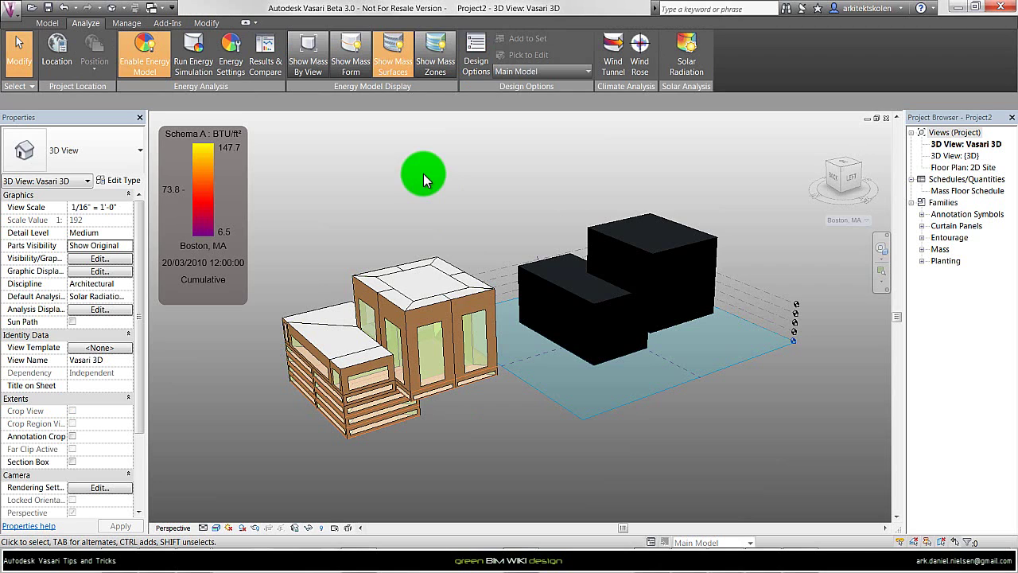
Step: Edit the left mass in place and explode its imported geometry into native forms
click(348, 65)
click(430, 308)
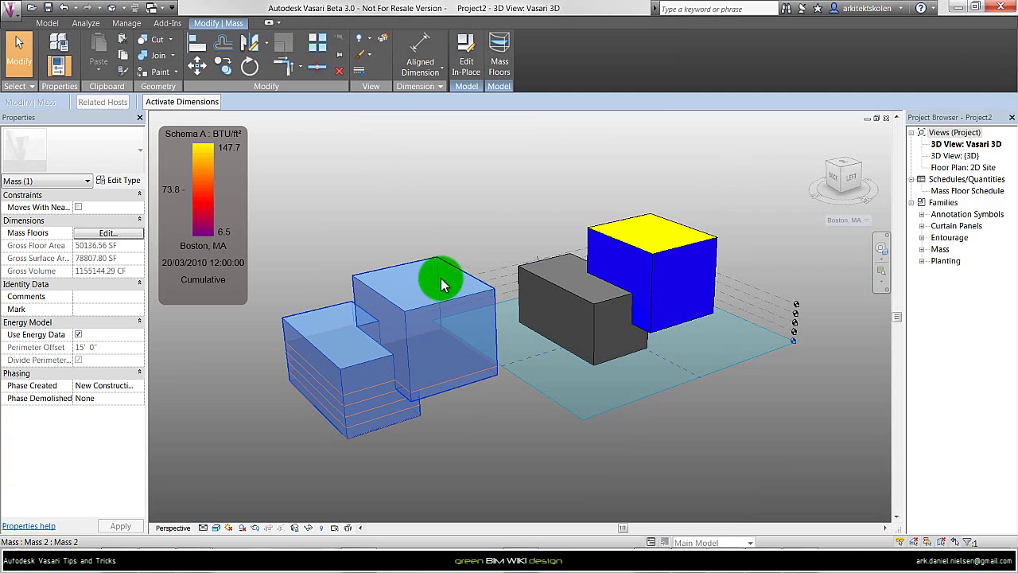
click(574, 313)
click(477, 373)
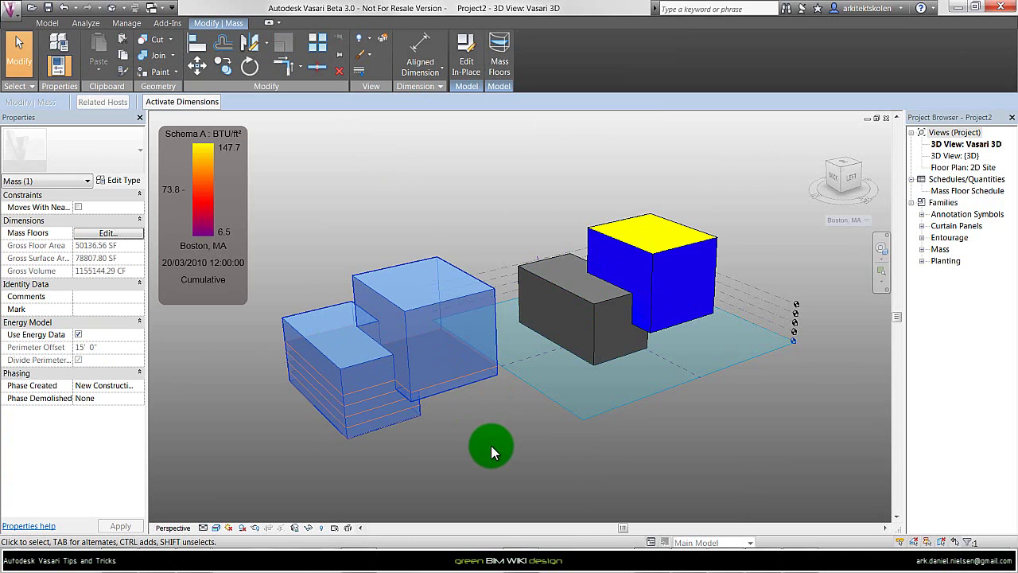
click(466, 54)
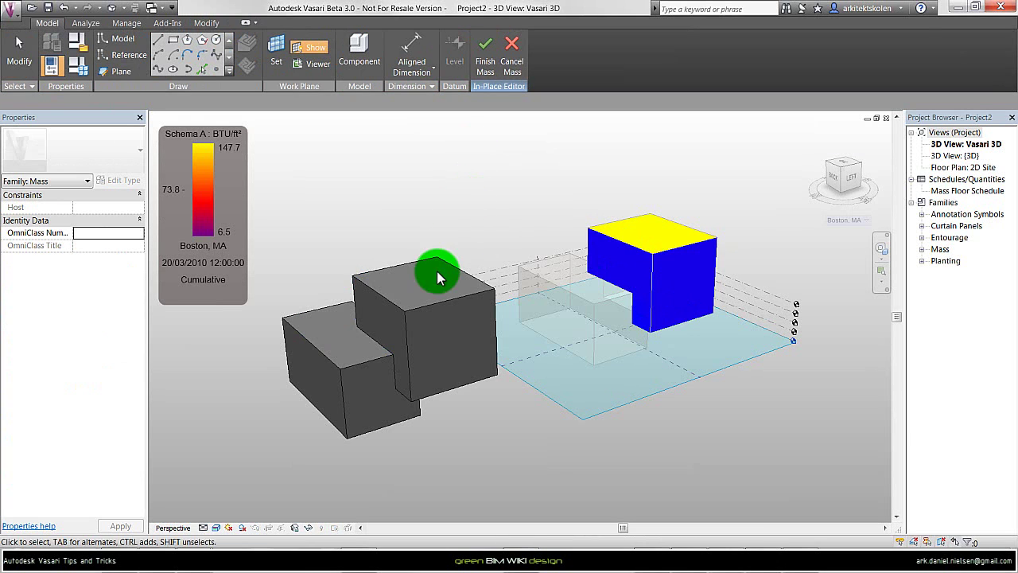
click(421, 304)
click(461, 209)
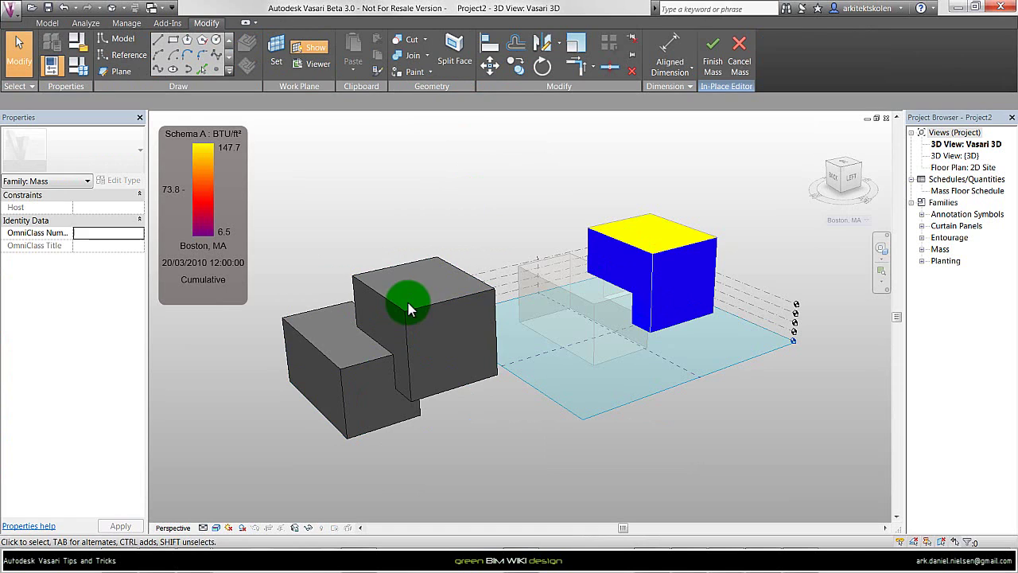
click(421, 306)
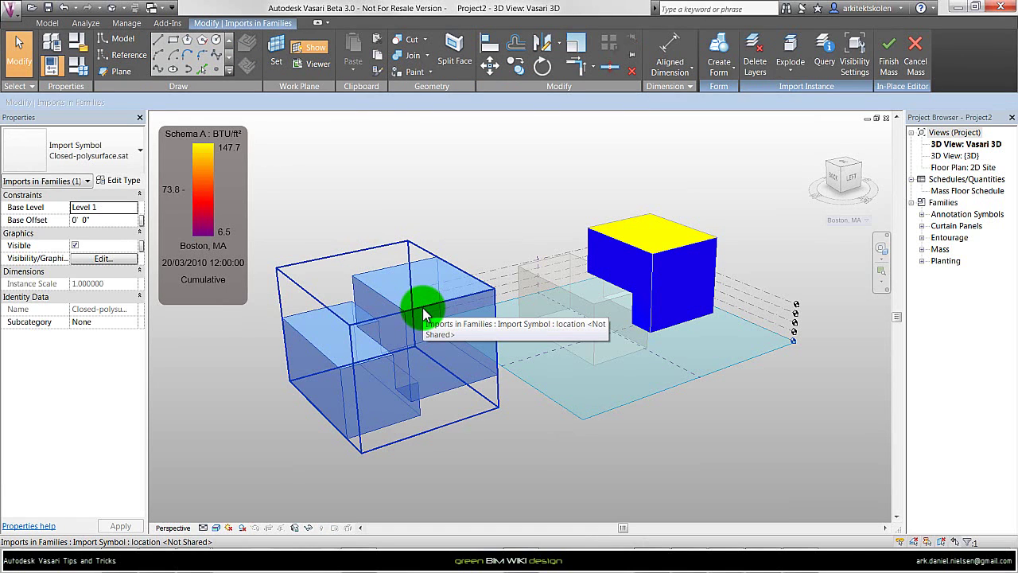
click(799, 50)
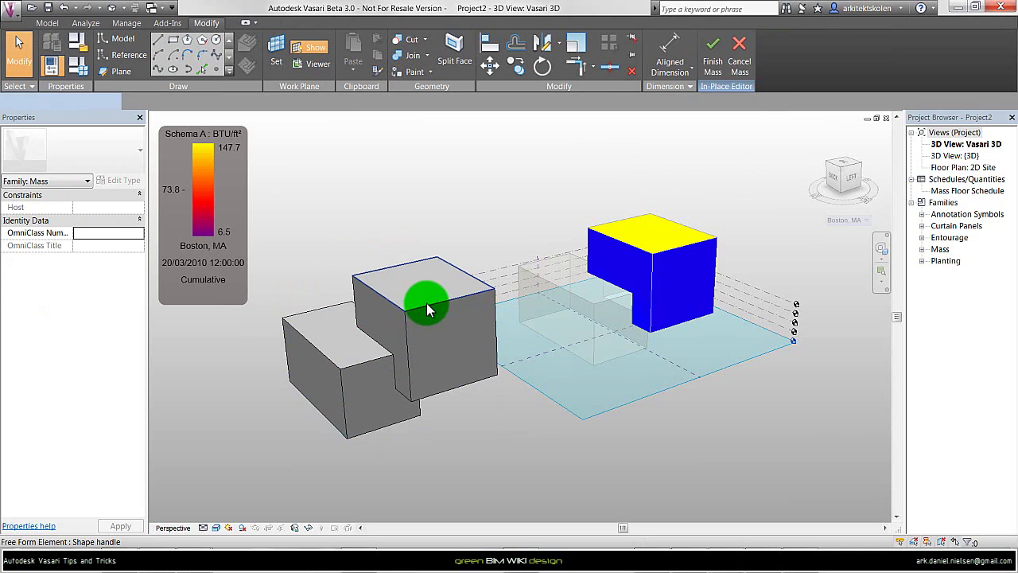
Step: Raise the top face of the taller block and finish the mass
click(426, 303)
drag(377, 302, 387, 270)
click(443, 200)
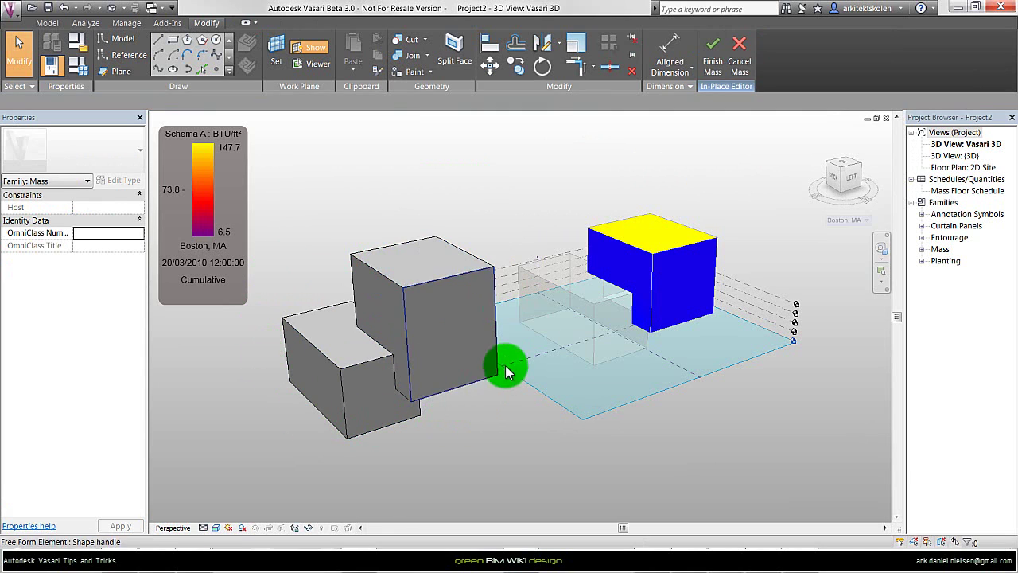
click(711, 59)
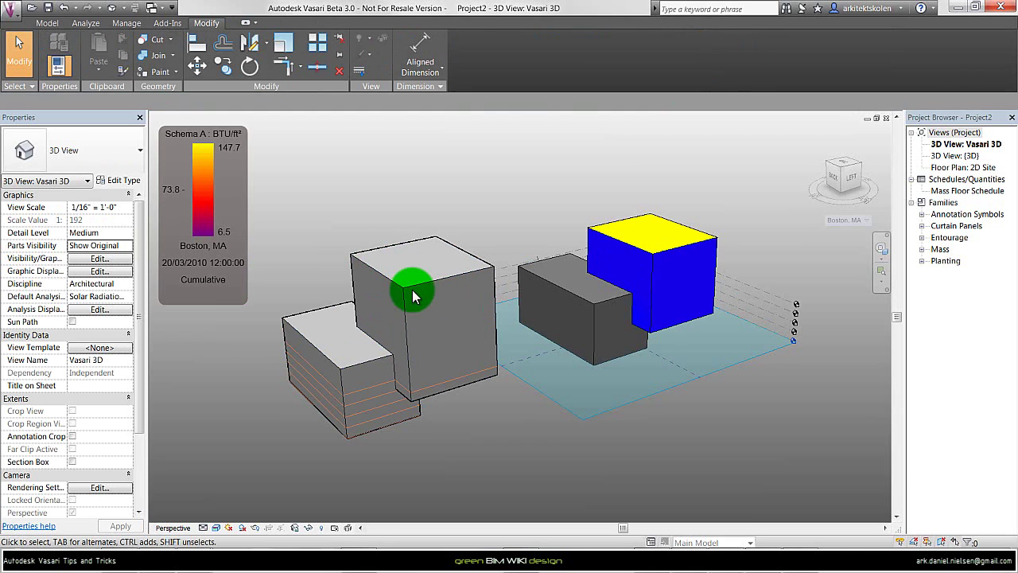
Step: Lower the tall block's height and enlarge the lower wing of the left mass
click(407, 289)
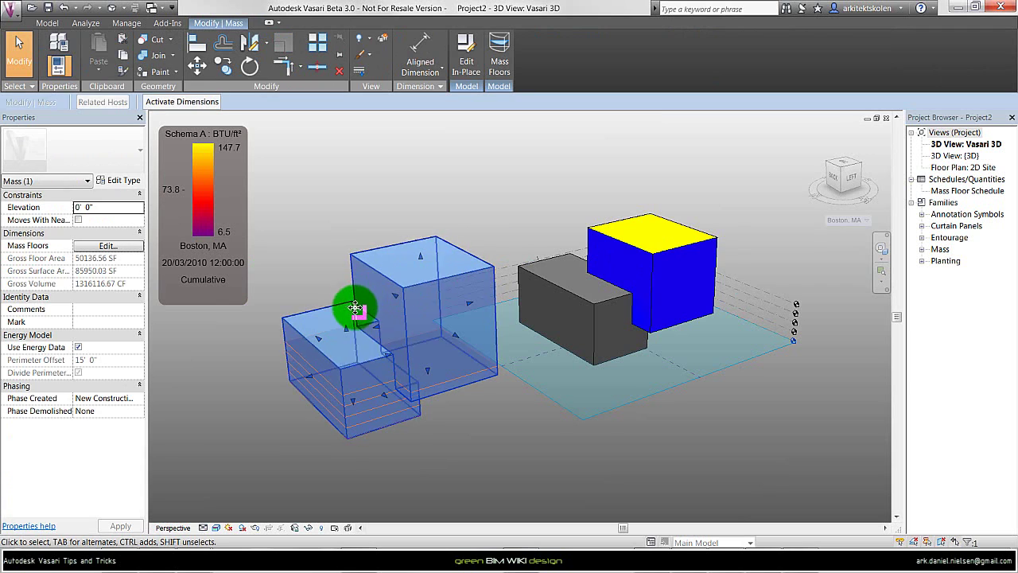
shift+middle_drag(355, 307, 348, 370)
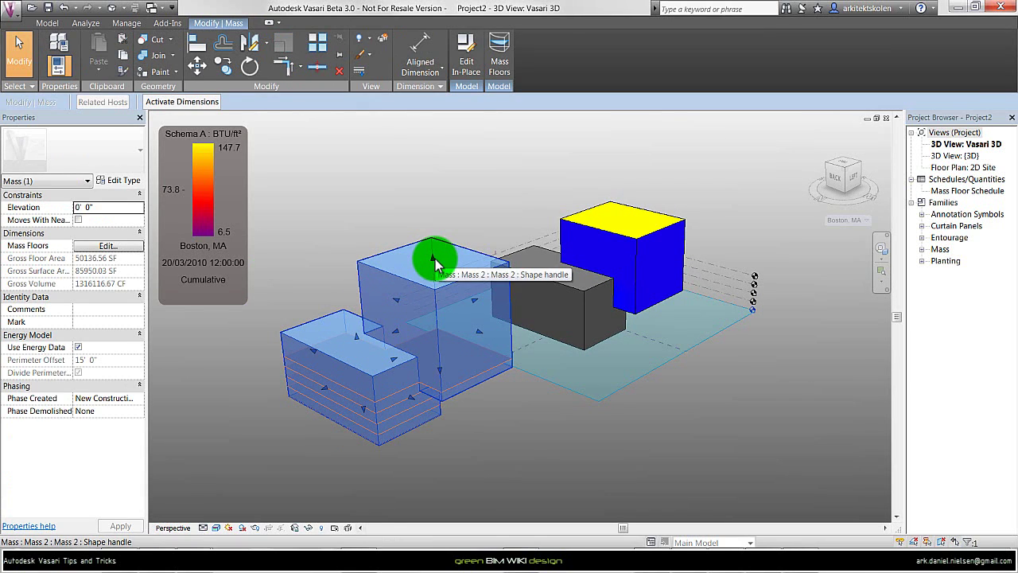
drag(435, 259, 500, 422)
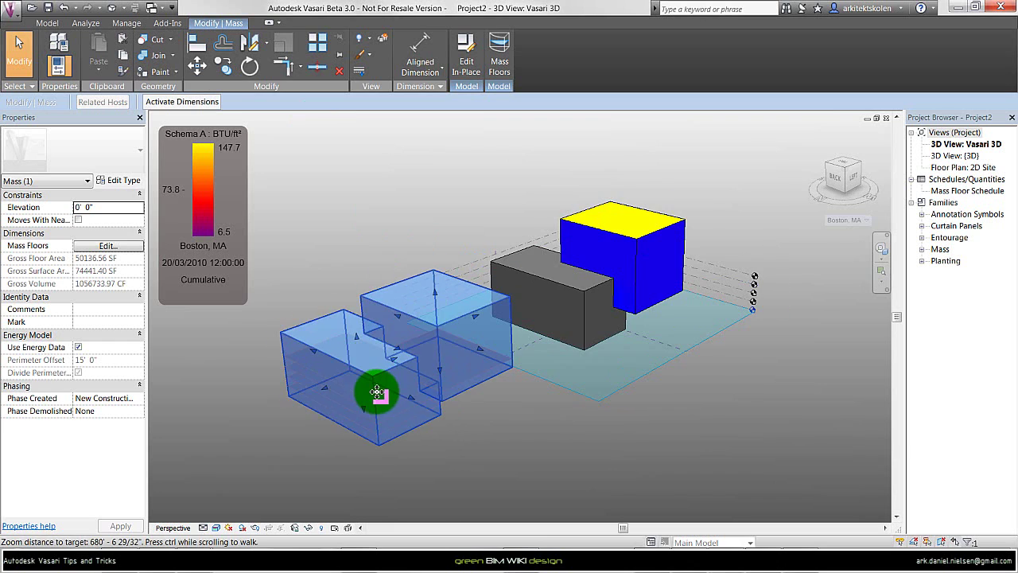
scroll(413, 335, up, 2)
drag(412, 335, 481, 431)
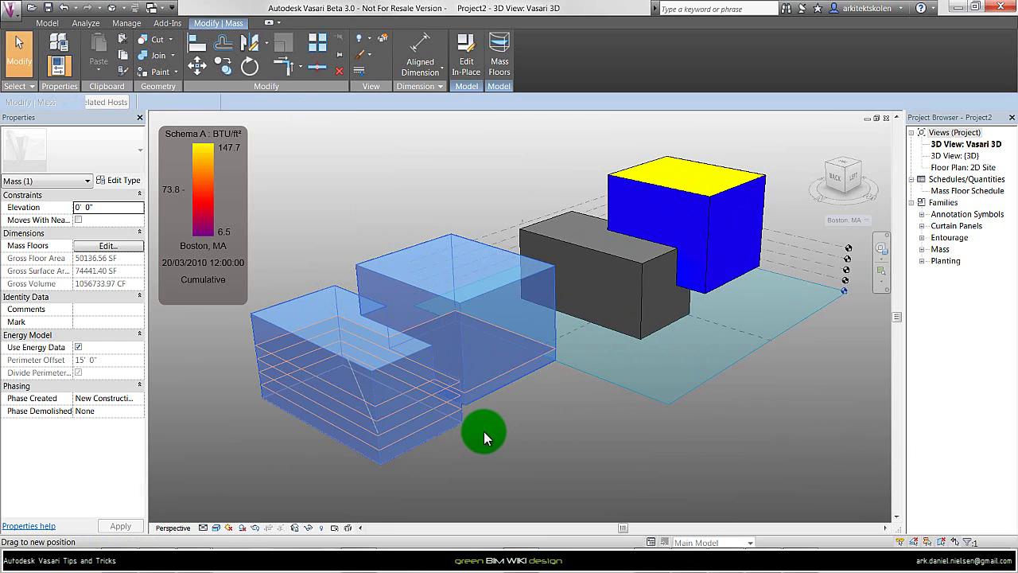
click(484, 431)
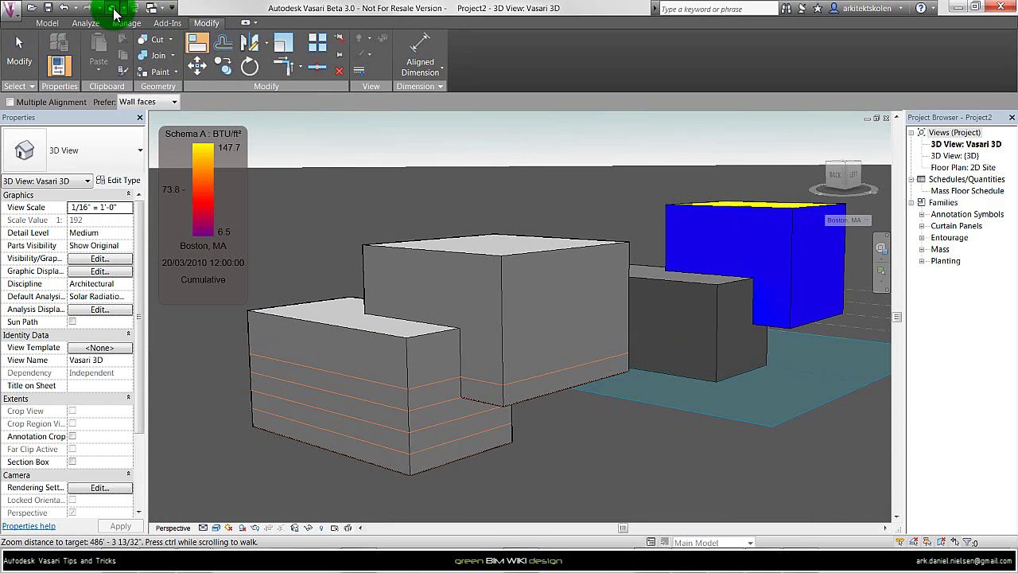
Step: Display the masses as energy mass zones from the Analyze tools
click(85, 24)
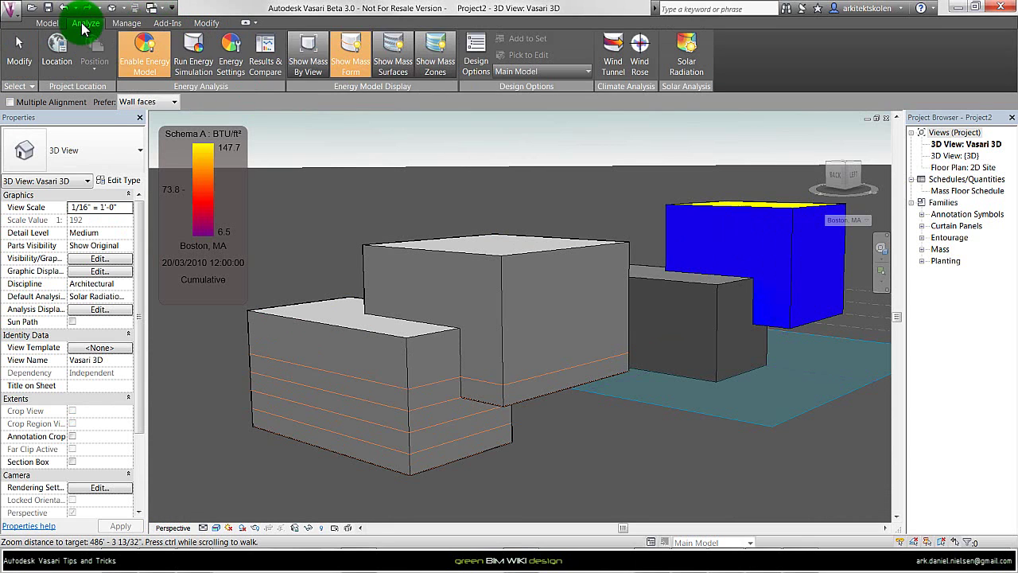
click(435, 59)
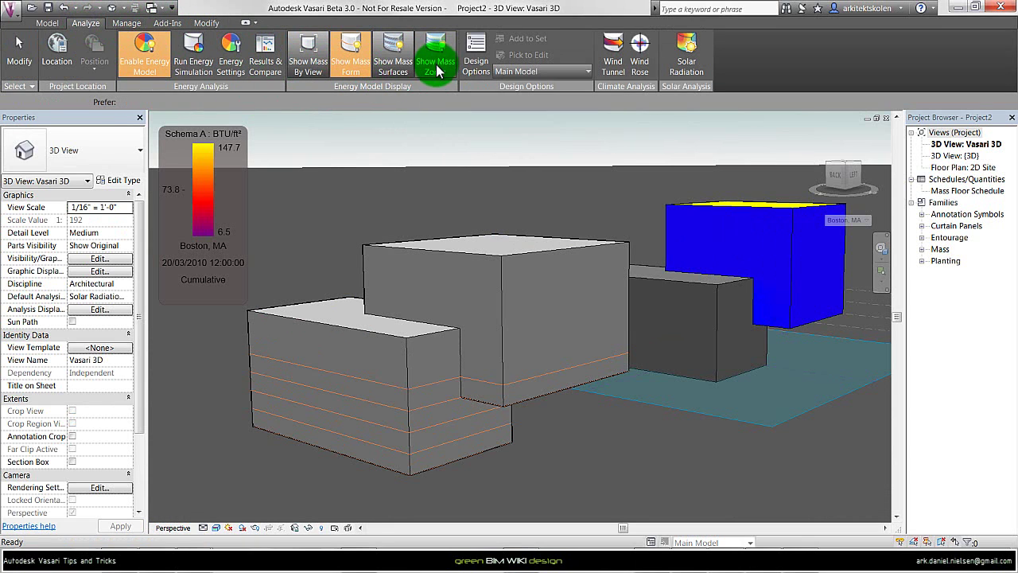
key(a)
key(l)
shift+middle_drag(615, 479, 588, 450)
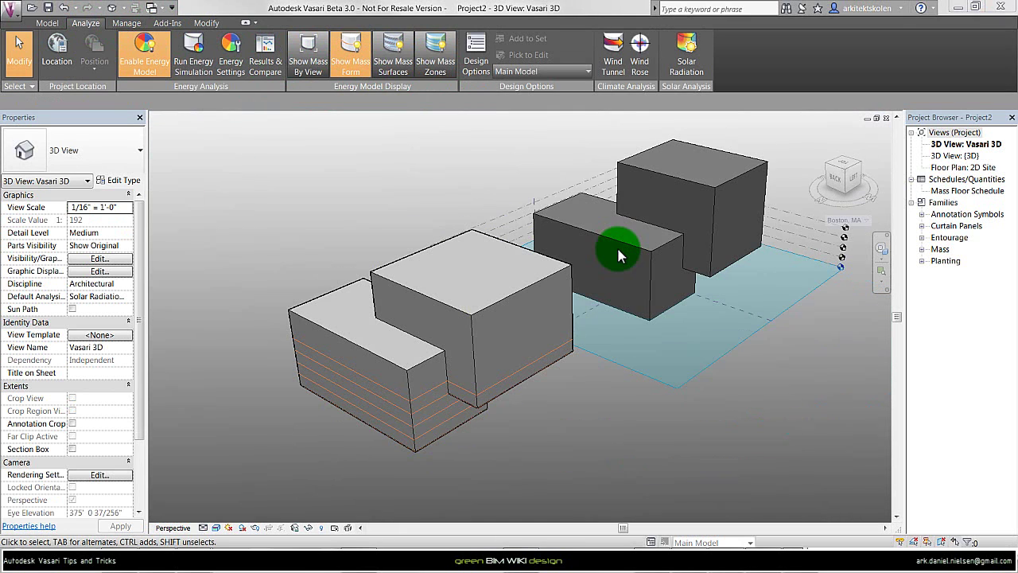
Step: Explode the right-hand mass's imported geometry into native masses and finish editing
click(617, 238)
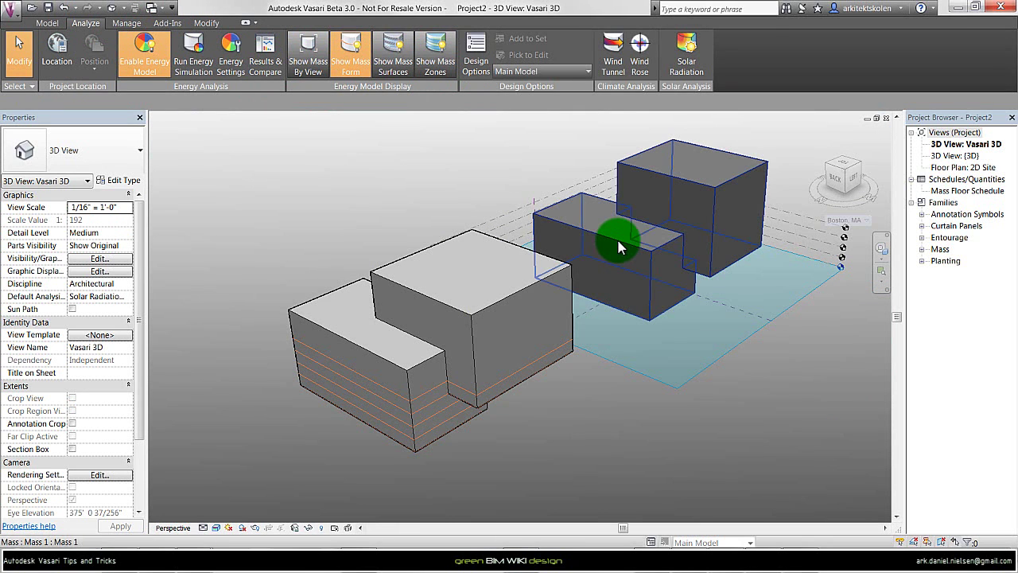
click(625, 248)
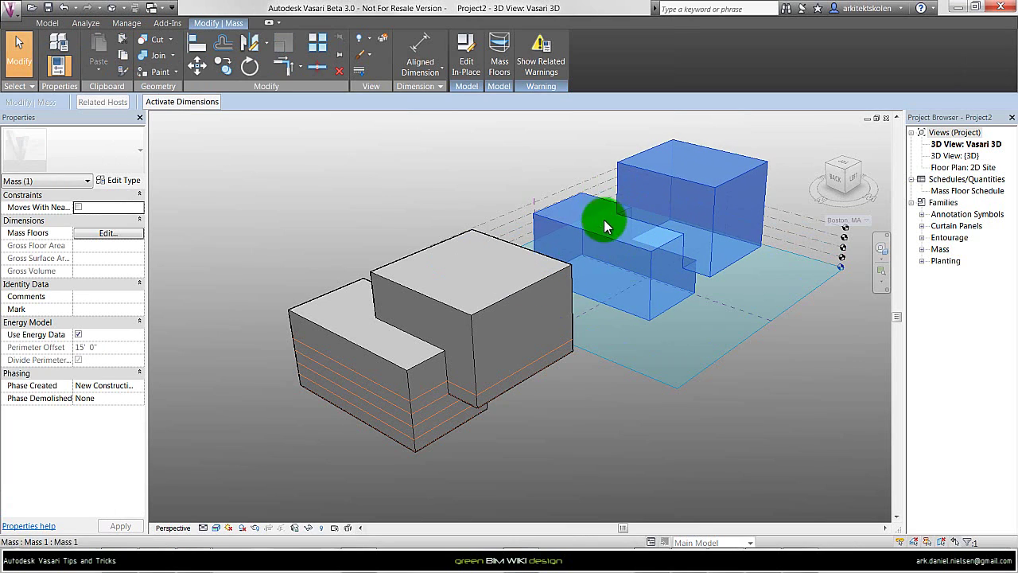
click(466, 61)
click(643, 241)
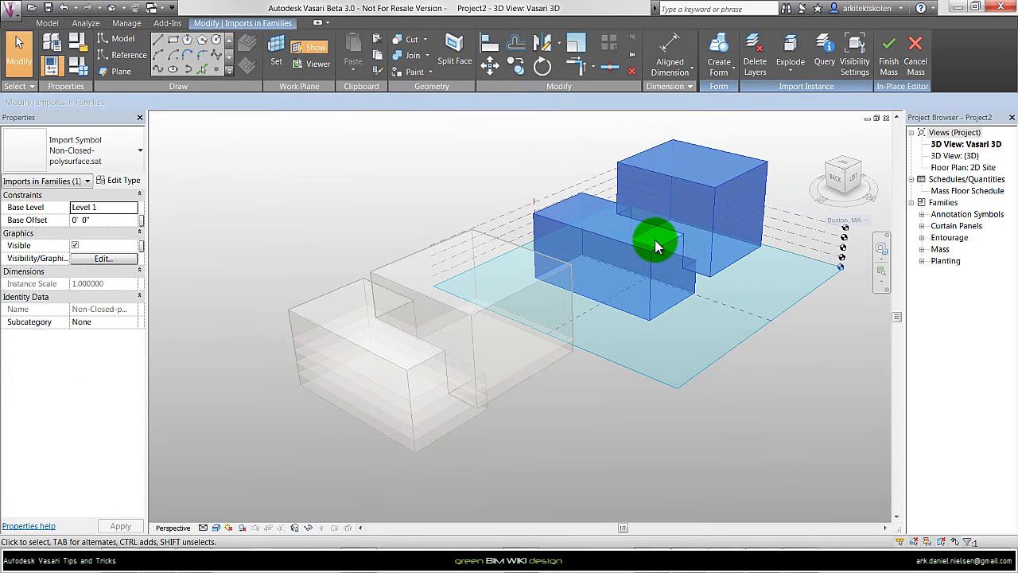
click(792, 49)
click(722, 66)
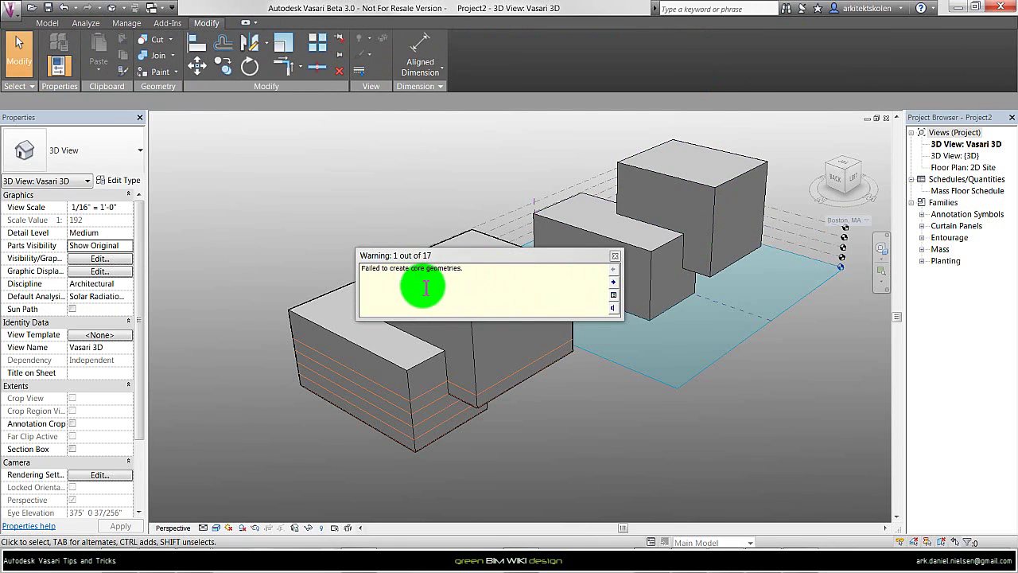
Step: Try changing the right masses' height, cancelling after the regeneration error
click(715, 198)
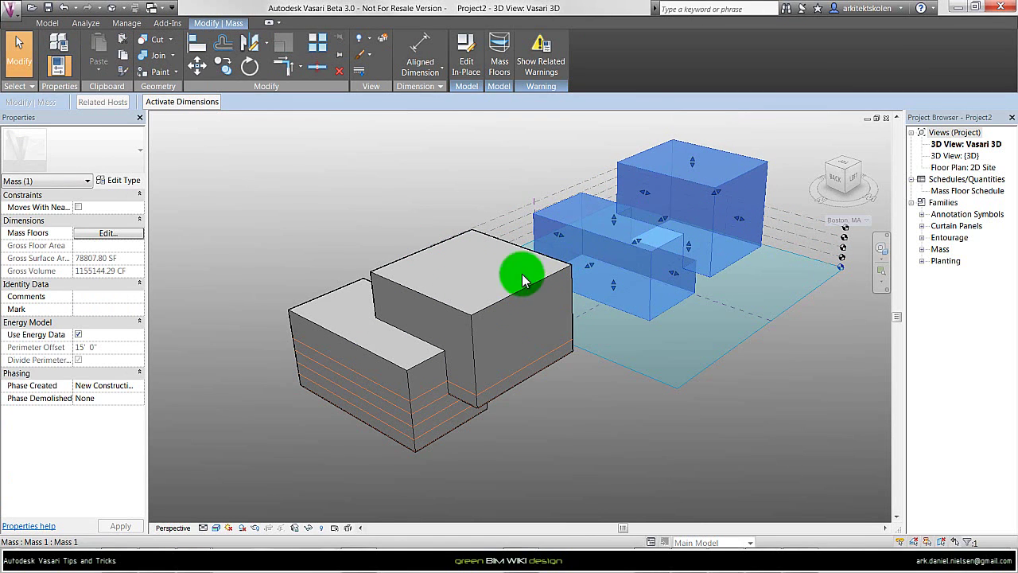
click(387, 365)
click(699, 189)
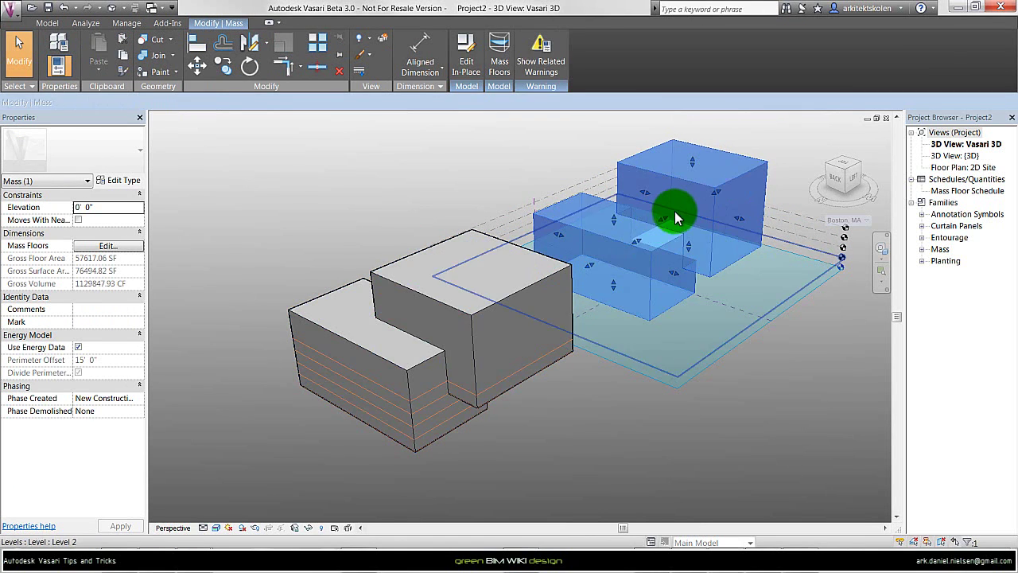
drag(664, 227, 660, 222)
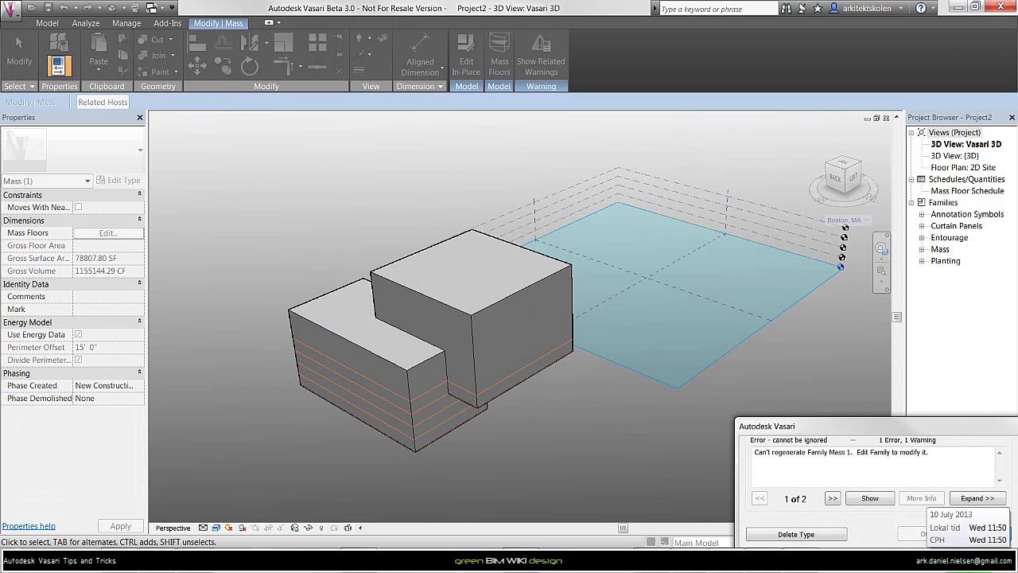
click(983, 534)
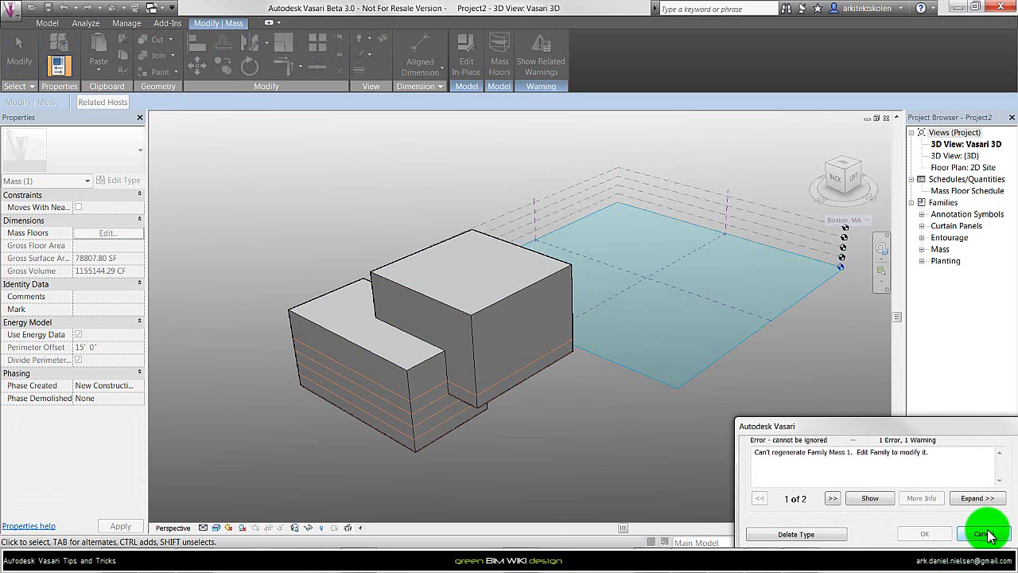
click(692, 386)
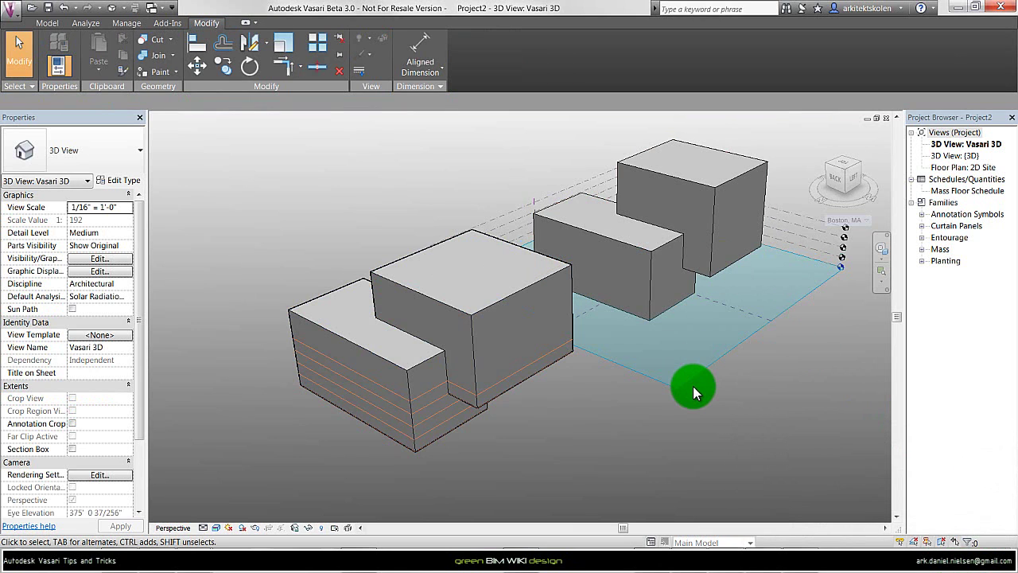
click(713, 208)
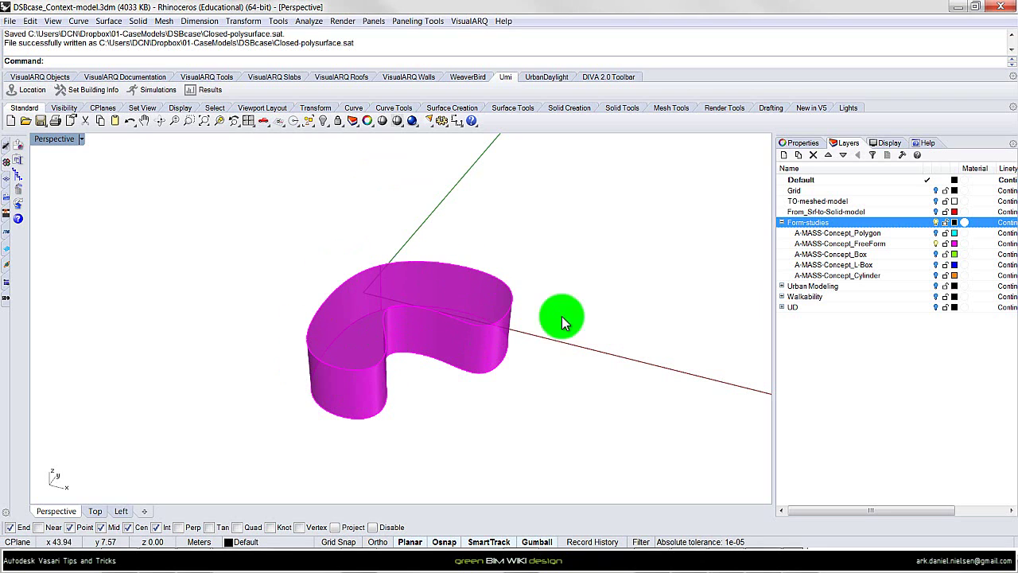
Step: Step through the Polygon, Box, L-Box and Cylinder concept mass layers, hiding L-Box
click(936, 233)
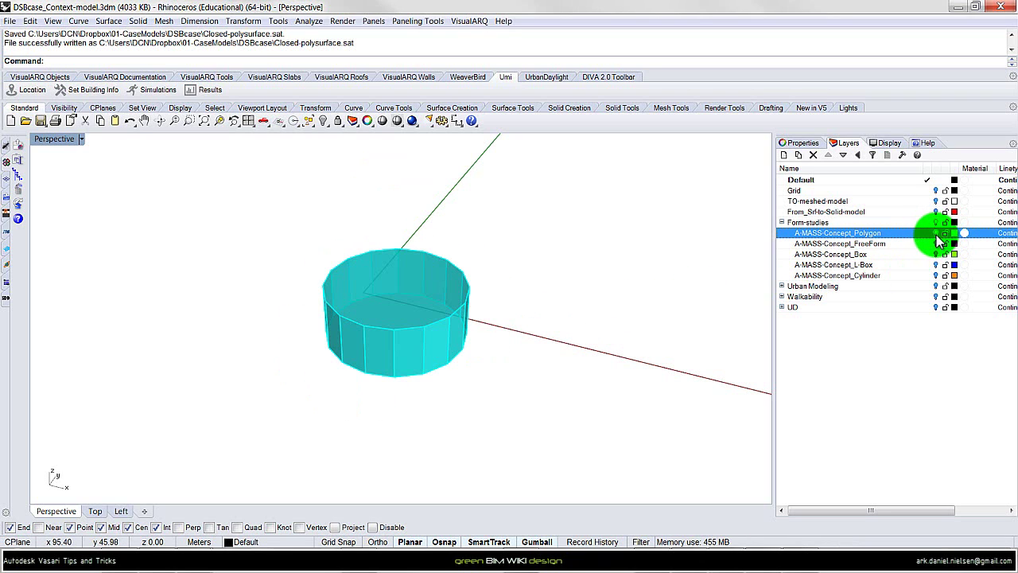
click(936, 253)
click(938, 264)
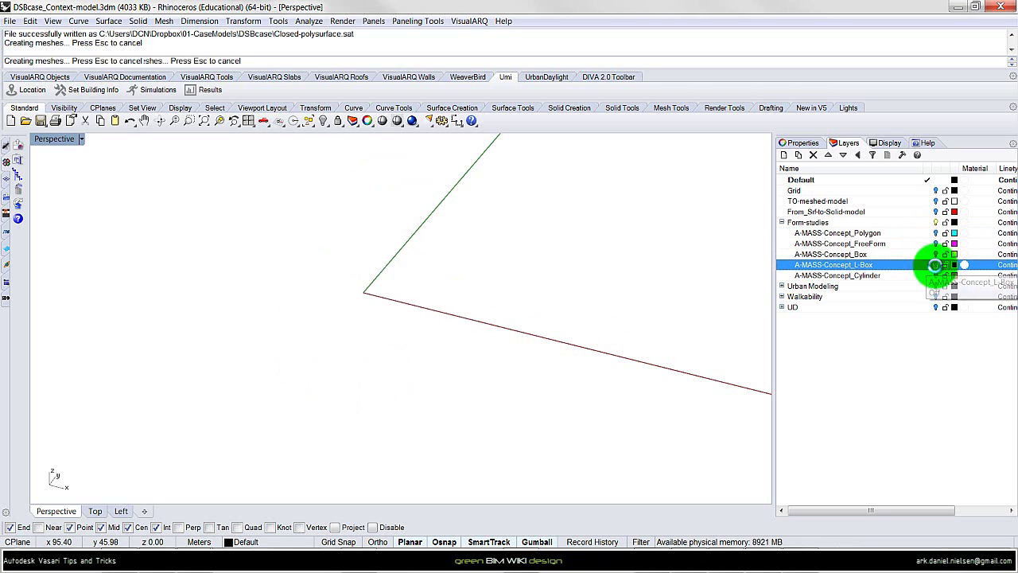
click(937, 265)
click(936, 275)
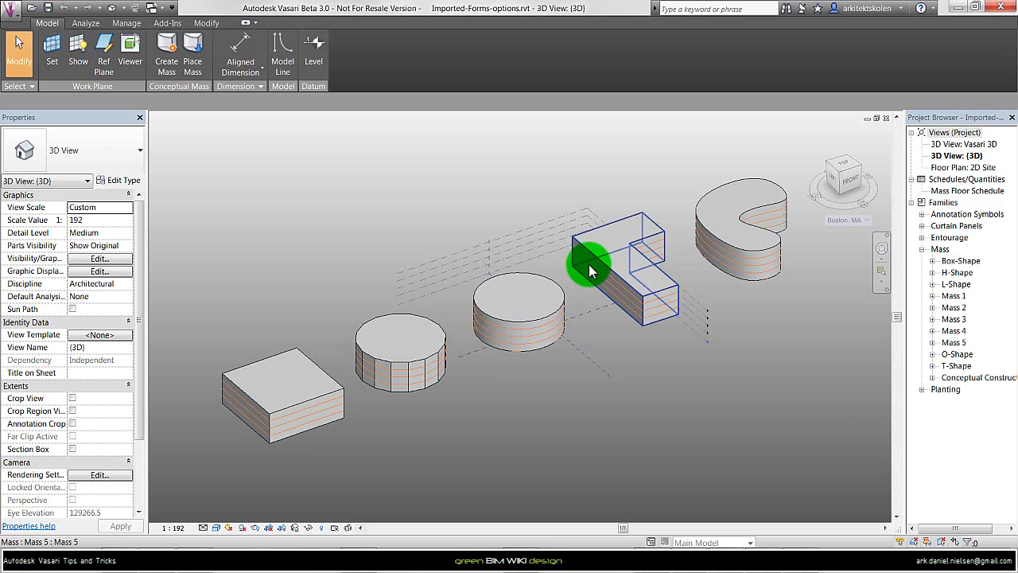
Step: Show all five shapes as mass zones, then bring up the Energy Settings
click(86, 23)
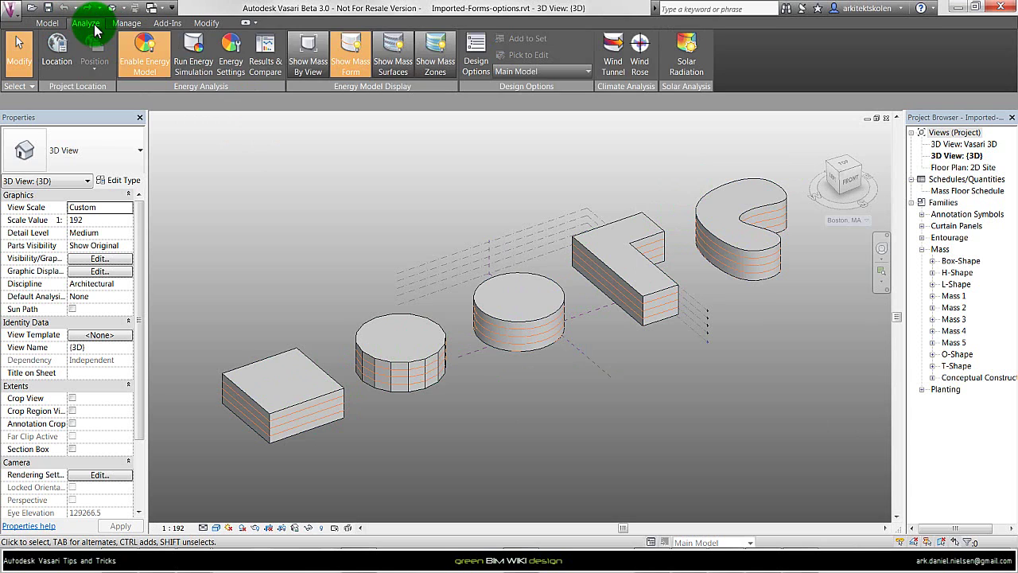
click(435, 57)
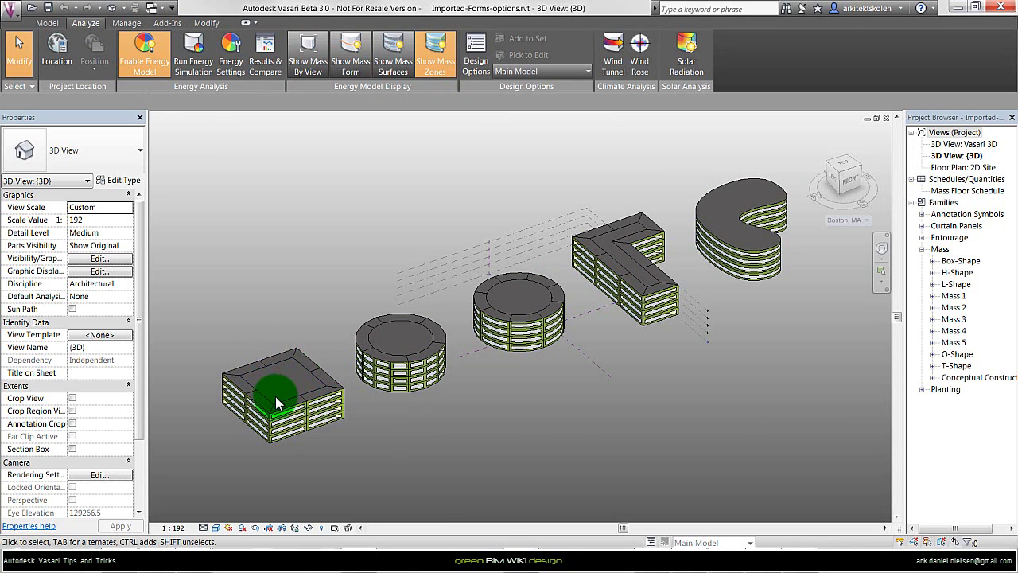
click(227, 68)
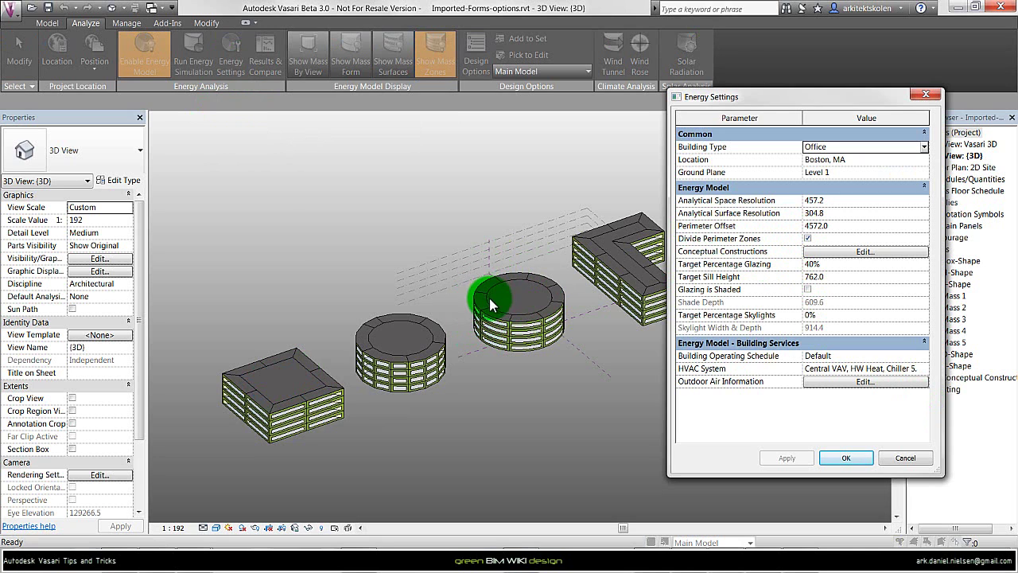
Step: Close the Energy Settings dialog
click(846, 458)
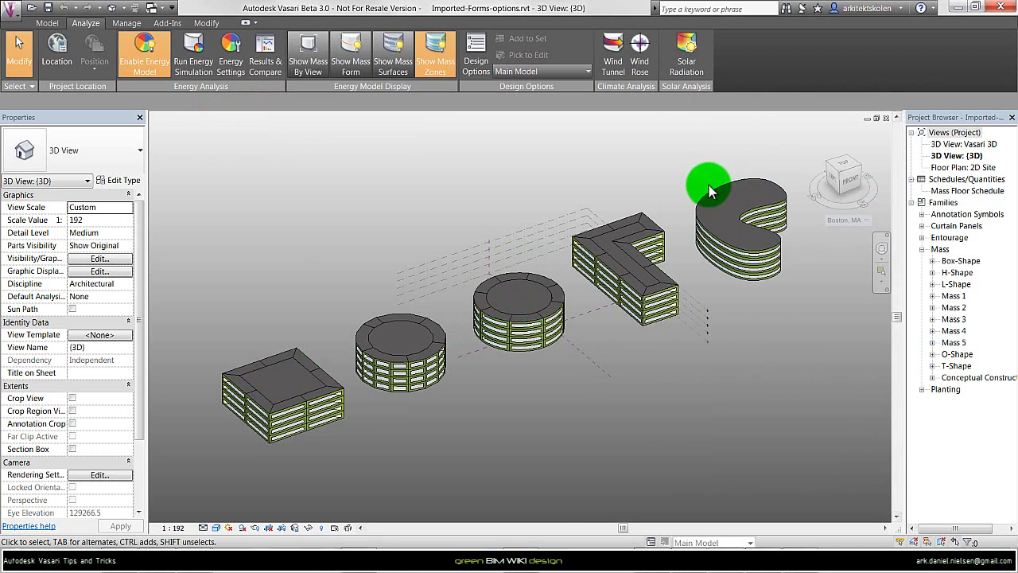